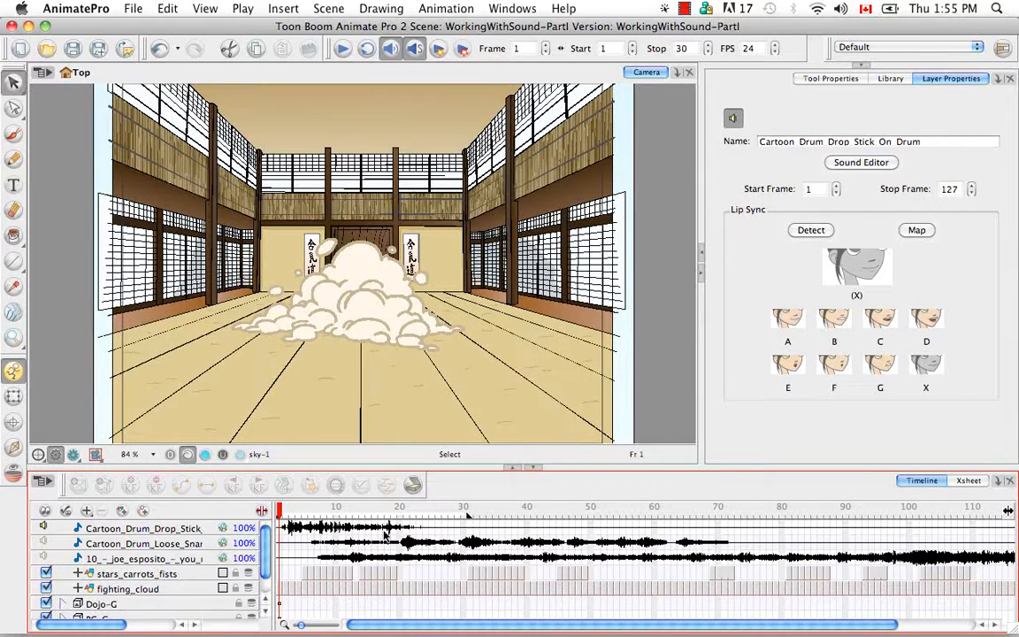
Step: Open the sound editor for the Cartoon_Drum_Drop_Stick_On_Drum layer and select its waveform
{"action": "left_click", "coordinate": [151, 530]}
{"action": "double_click", "coordinate": [153, 527]}
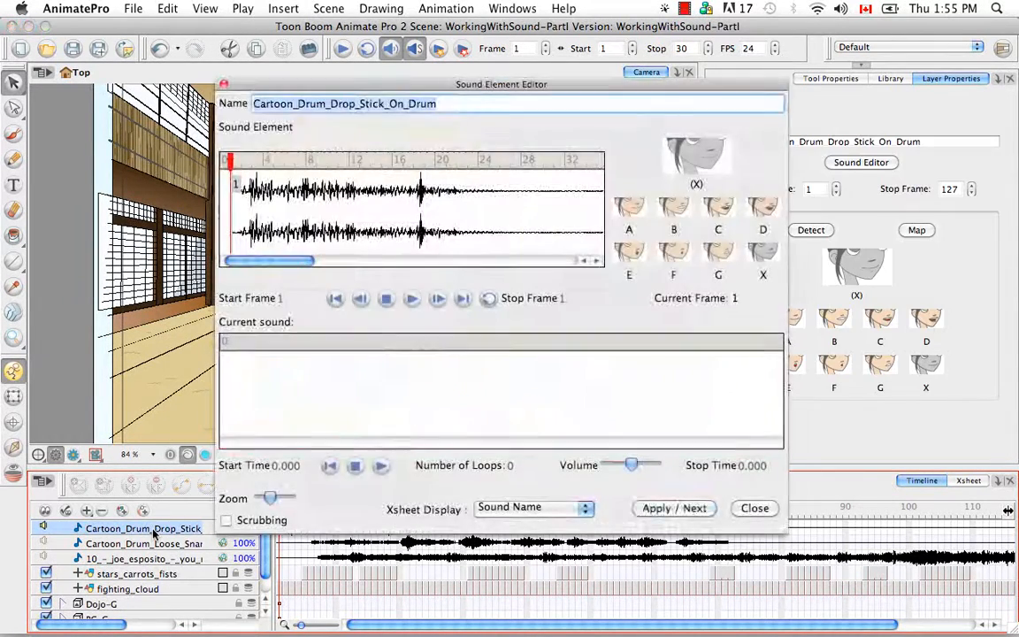
{"action": "left_click", "coordinate": [224, 84]}
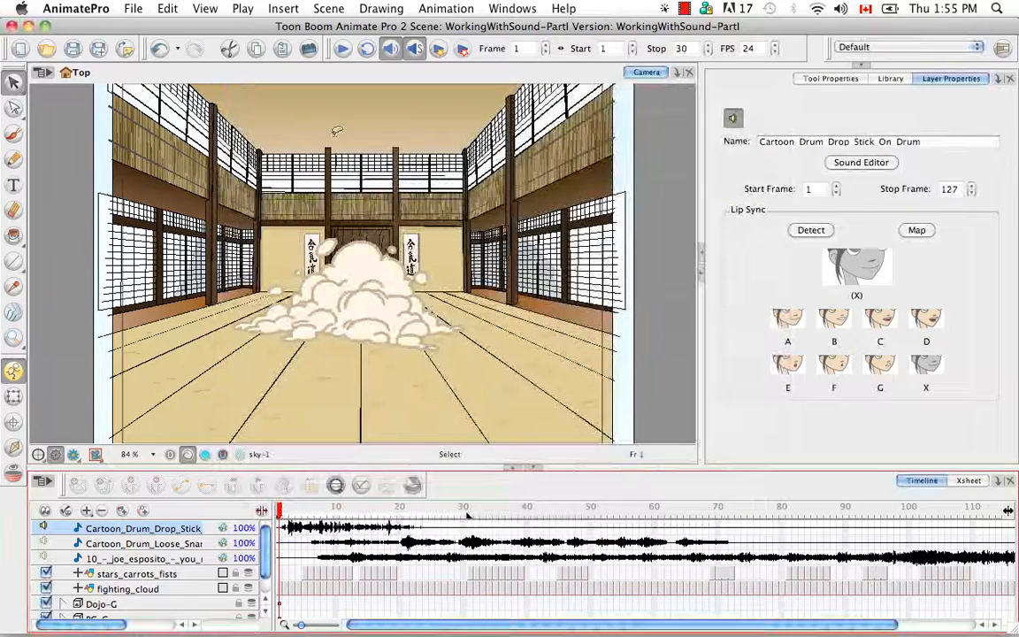
{"action": "left_click", "coordinate": [861, 162]}
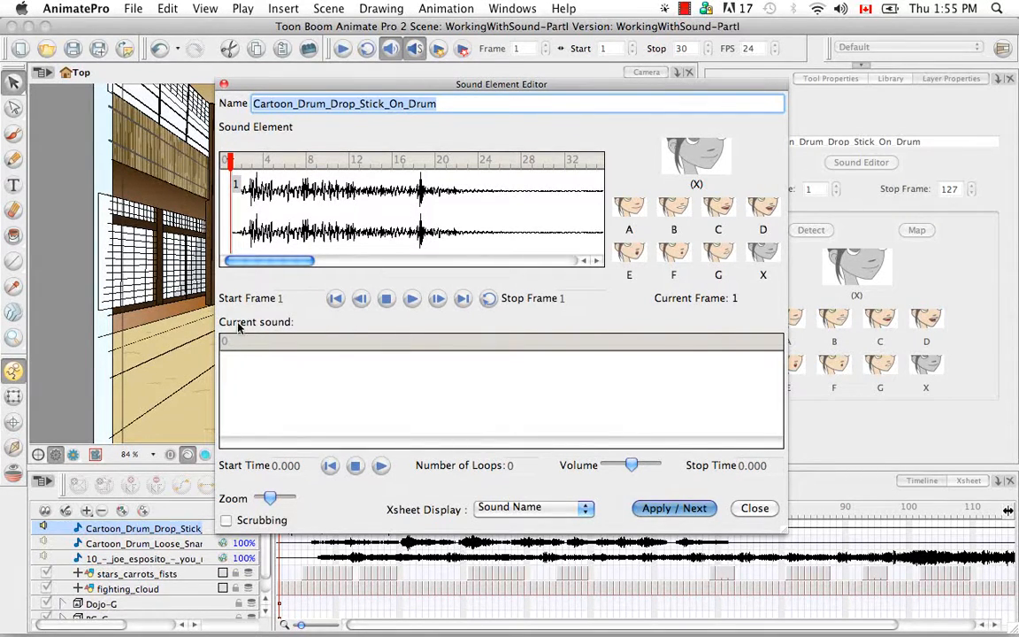
{"action": "left_click", "coordinate": [486, 223]}
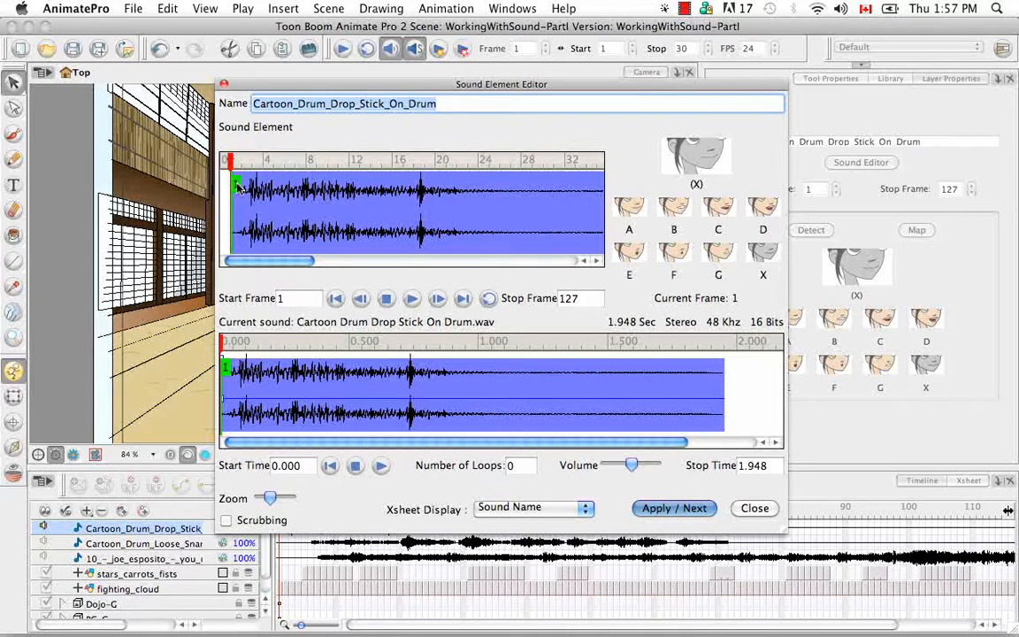
Step: Move the drum sound's start to frame 12 and cut its end at frame 31, keeping the timeline in view
{"action": "left_click_drag", "start_coordinate": [237, 186], "coordinate": [353, 193]}
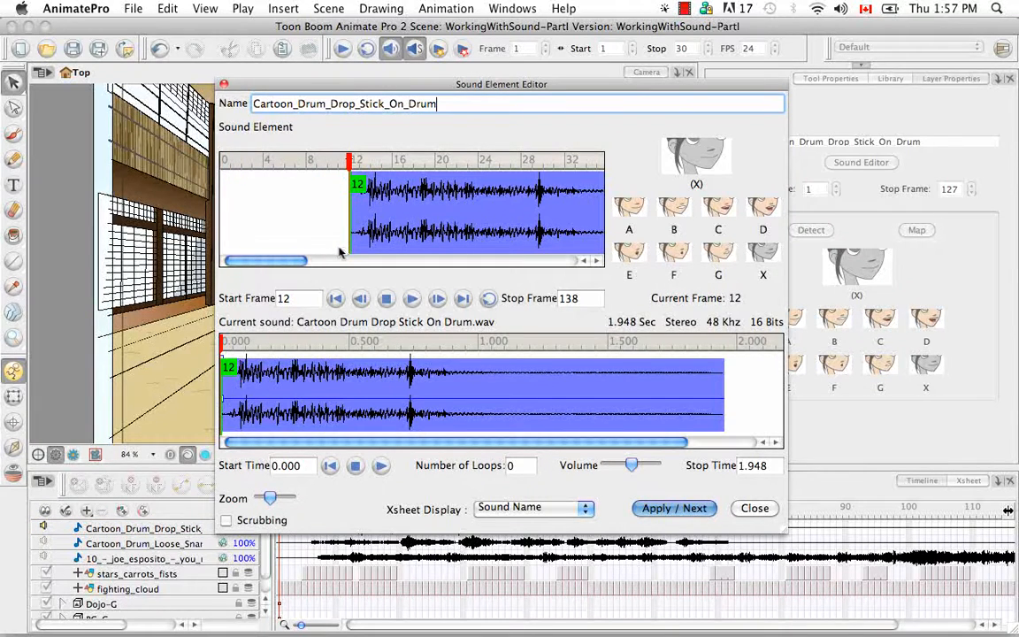
{"action": "left_click_drag", "start_coordinate": [265, 260], "coordinate": [567, 287]}
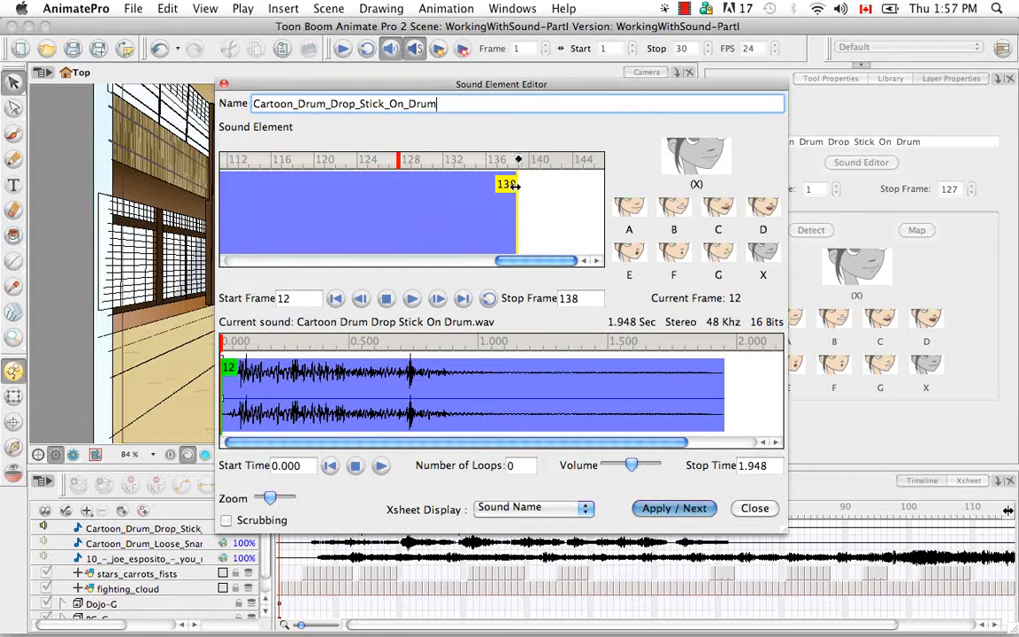
{"action": "left_click_drag", "start_coordinate": [516, 187], "coordinate": [562, 216]}
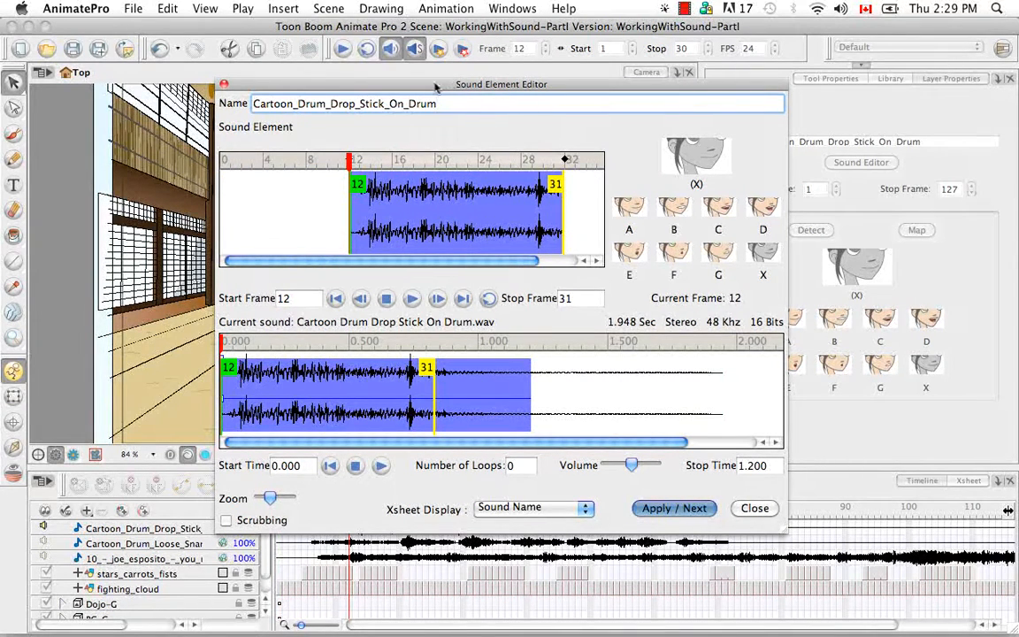
{"action": "left_click_drag", "start_coordinate": [435, 86], "coordinate": [434, 50]}
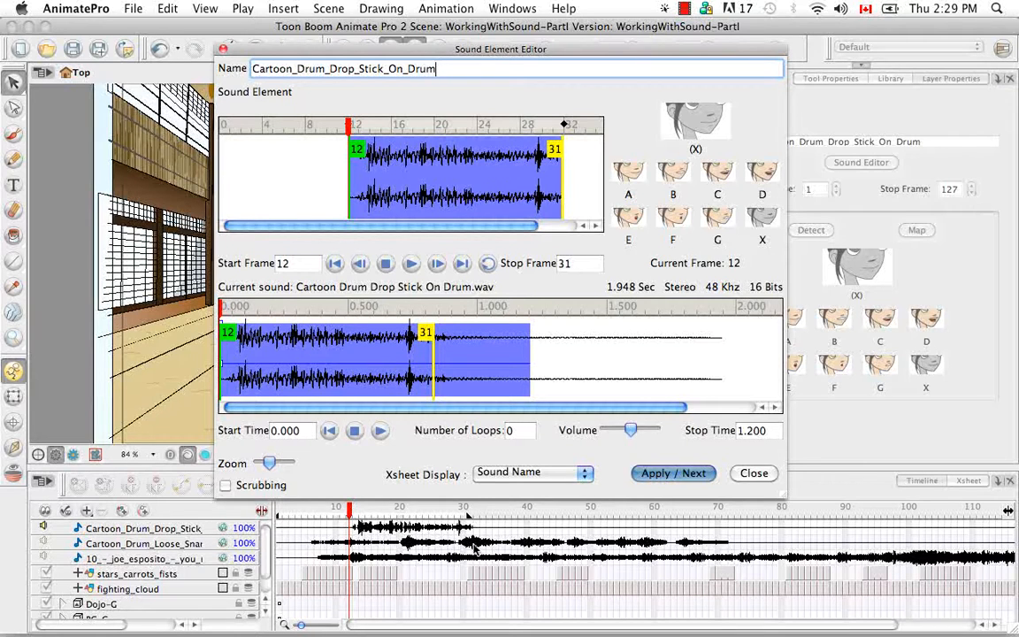
{"action": "left_click_drag", "start_coordinate": [533, 50], "coordinate": [588, 103]}
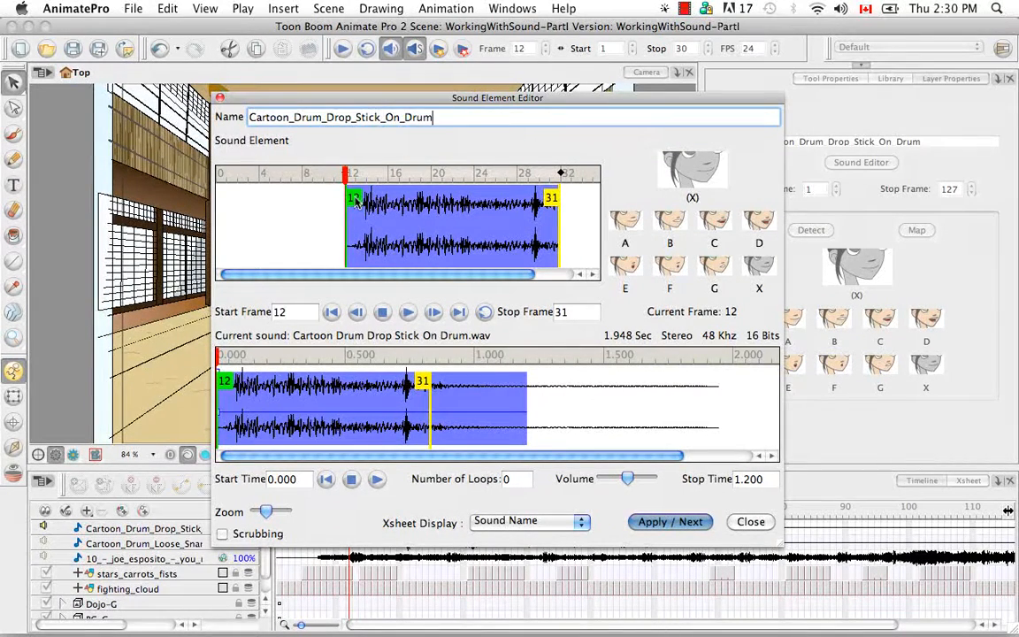
Step: Extend the drum sound's end well past its waveform and reposition it to run from frame 1 to frame 83
{"action": "left_click_drag", "start_coordinate": [356, 199], "coordinate": [238, 200]}
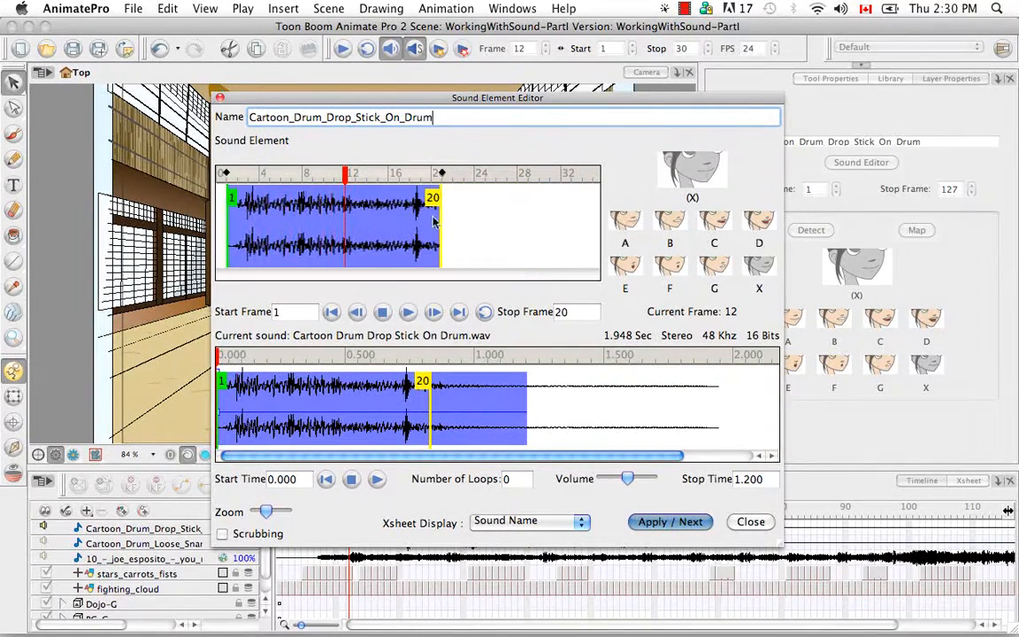
{"action": "mouse_move", "coordinate": [434, 222]}
{"action": "left_mouse_down"}
{"action": "mouse_move", "coordinate": [504, 223]}
{"action": "mouse_move", "coordinate": [487, 225]}
{"action": "left_mouse_up"}
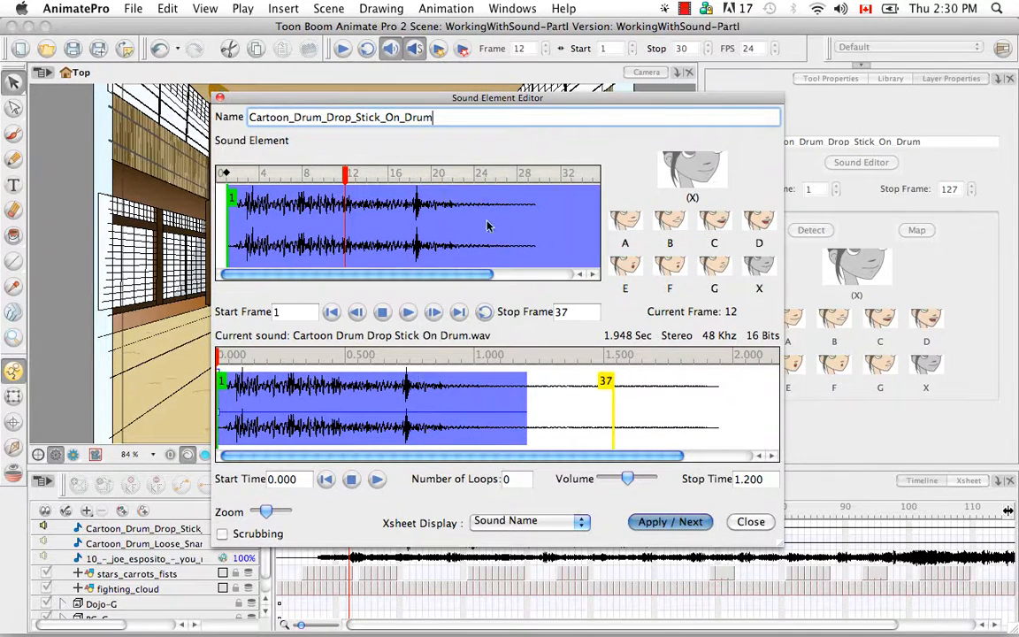
{"action": "left_click_drag", "start_coordinate": [452, 275], "coordinate": [539, 275]}
{"action": "mouse_move", "coordinate": [507, 200]}
{"action": "left_mouse_down"}
{"action": "mouse_move", "coordinate": [588, 205]}
{"action": "mouse_move", "coordinate": [516, 205]}
{"action": "mouse_move", "coordinate": [548, 232]}
{"action": "mouse_move", "coordinate": [575, 281]}
{"action": "left_mouse_up"}
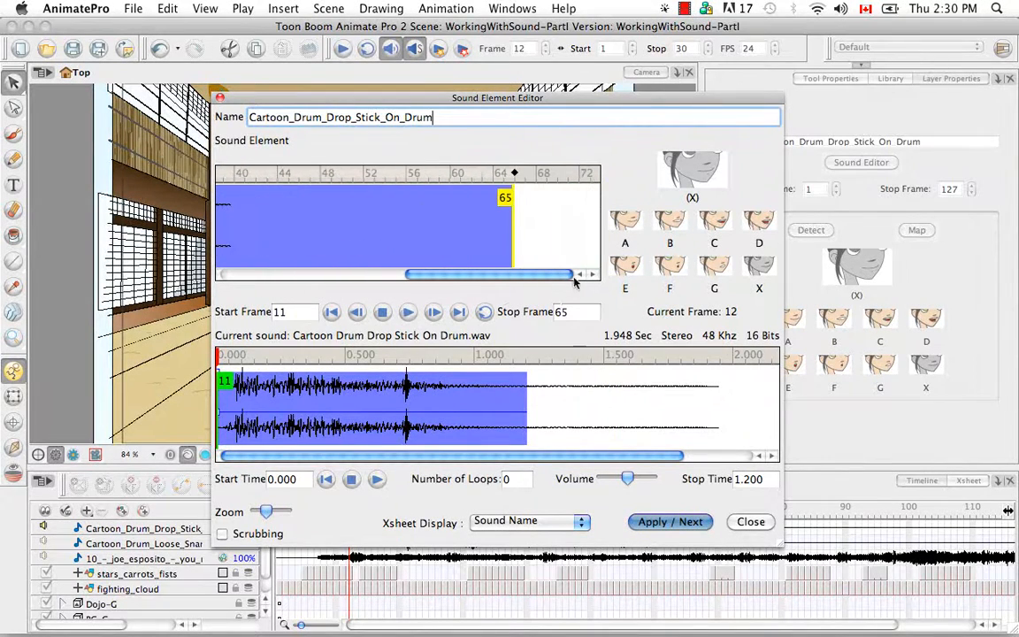
{"action": "left_click_drag", "start_coordinate": [512, 201], "coordinate": [697, 225]}
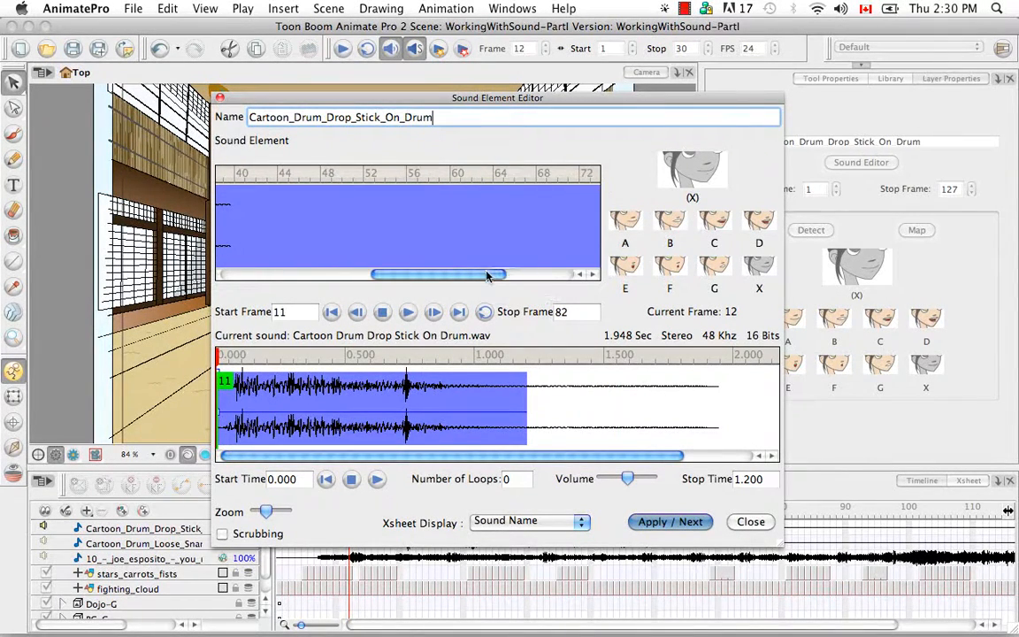
{"action": "left_click_drag", "start_coordinate": [489, 276], "coordinate": [560, 277]}
{"action": "left_click_drag", "start_coordinate": [508, 198], "coordinate": [625, 247]}
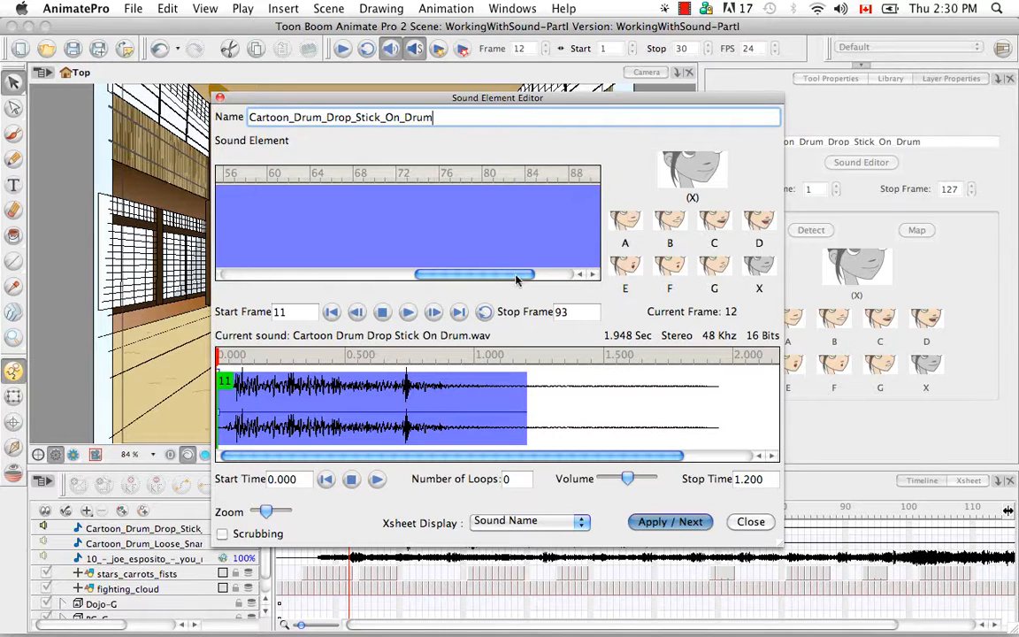
{"action": "left_click_drag", "start_coordinate": [518, 280], "coordinate": [325, 278]}
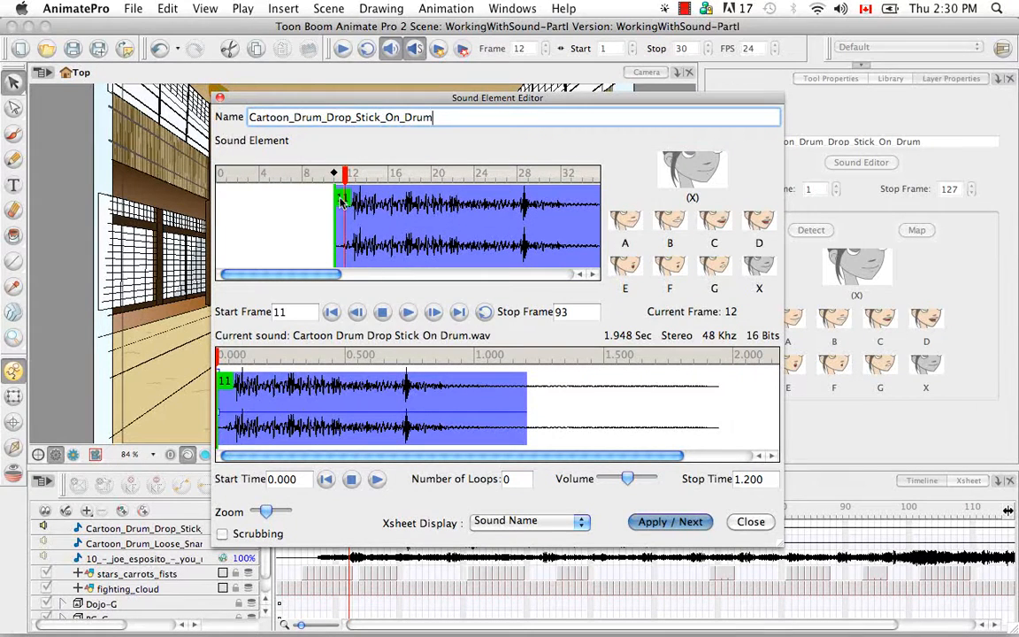
{"action": "left_click_drag", "start_coordinate": [341, 200], "coordinate": [228, 203]}
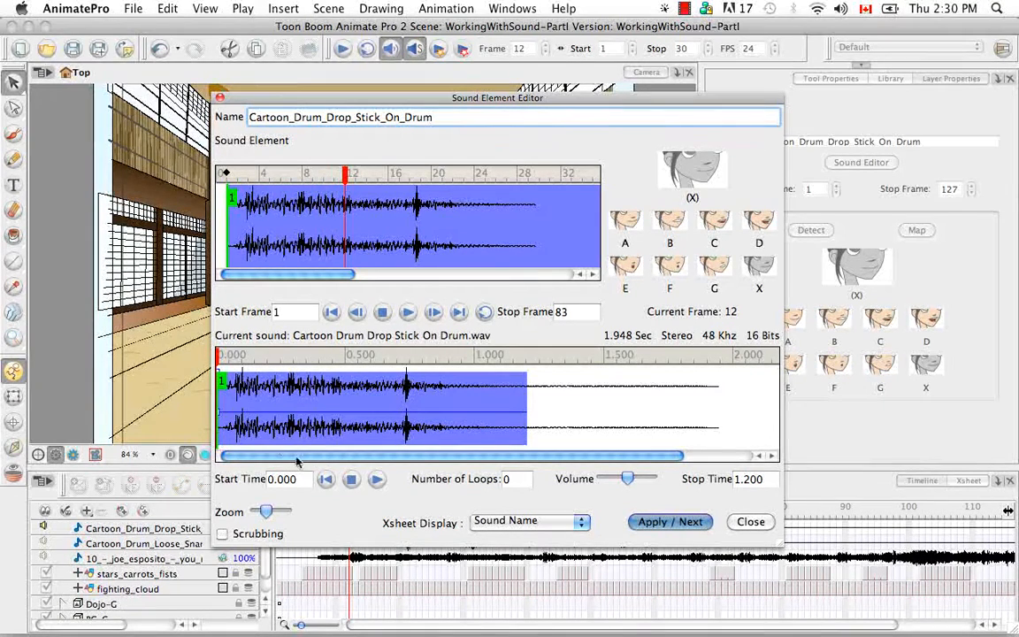
Step: Offset the start point within the current sound's waveform to about 0.496 seconds
{"action": "left_click_drag", "start_coordinate": [276, 456], "coordinate": [228, 442]}
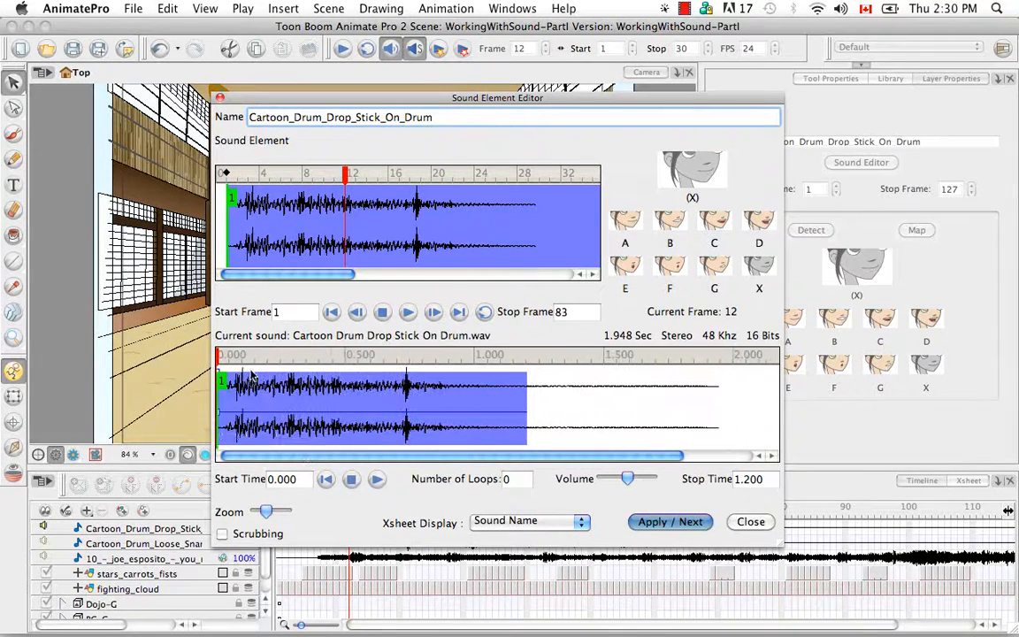
{"action": "left_click_drag", "start_coordinate": [226, 382], "coordinate": [336, 389]}
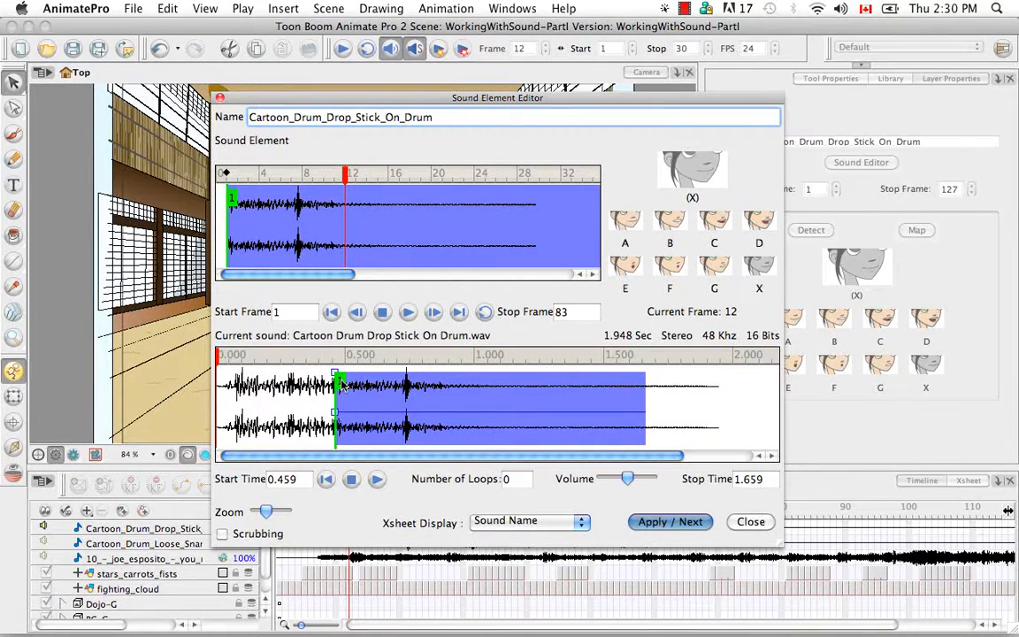
{"action": "left_click_drag", "start_coordinate": [335, 422], "coordinate": [345, 389]}
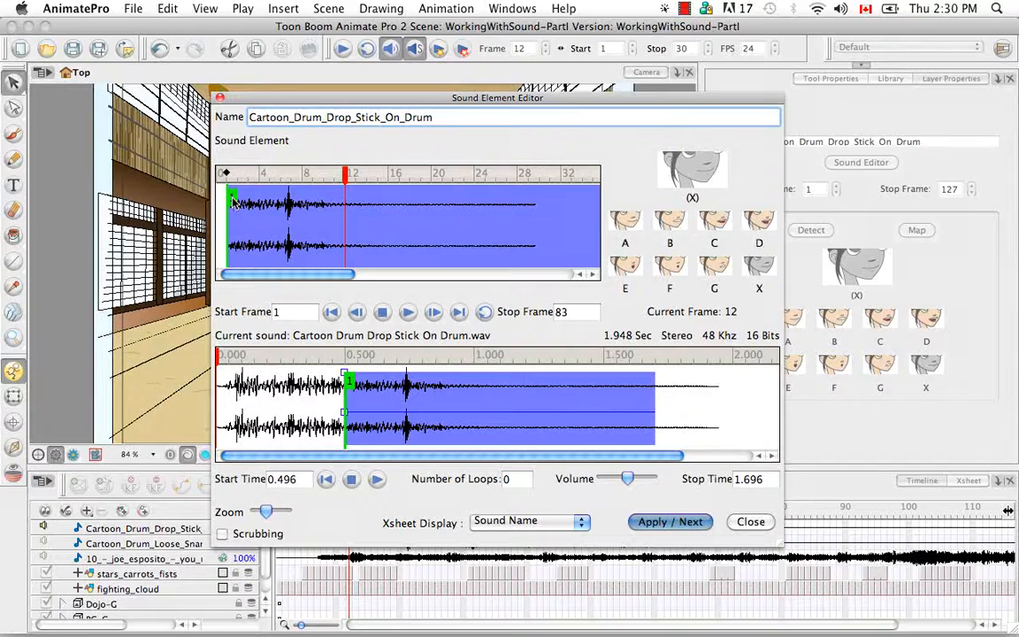
Step: Move the drum sound's start to frame 20 and play back the sound element briefly
{"action": "mouse_move", "coordinate": [233, 202]}
{"action": "left_mouse_down"}
{"action": "mouse_move", "coordinate": [448, 206]}
{"action": "mouse_move", "coordinate": [443, 212]}
{"action": "left_mouse_up"}
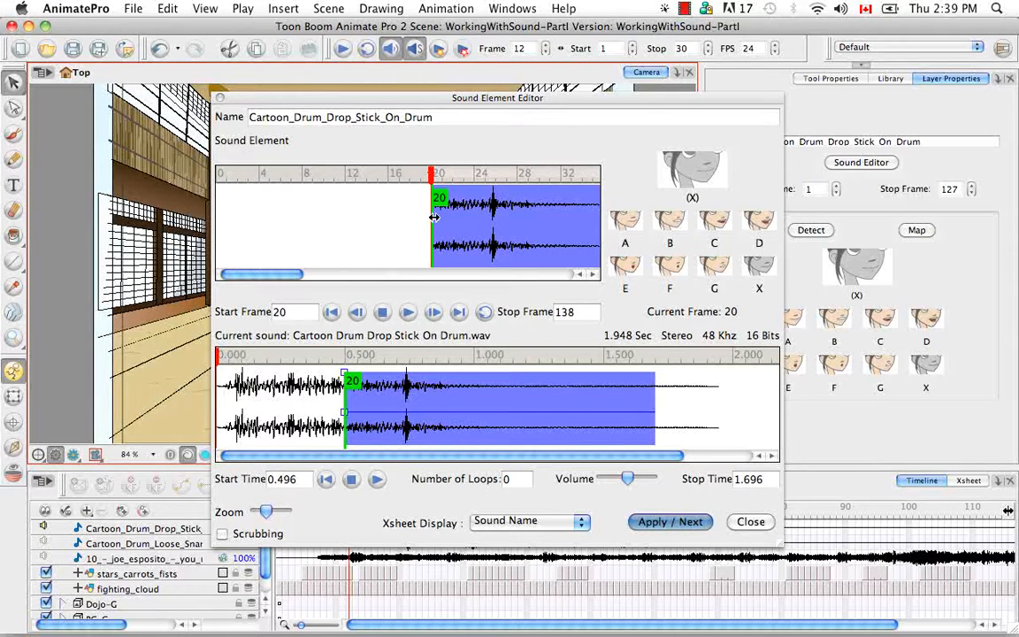
{"action": "left_click", "coordinate": [408, 314]}
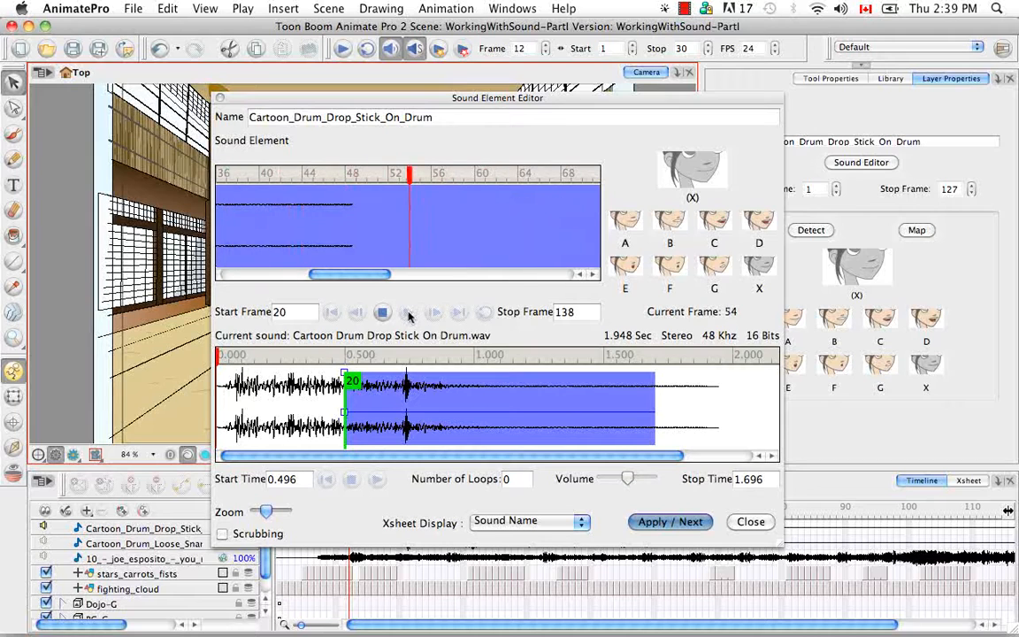
{"action": "left_click", "coordinate": [382, 308]}
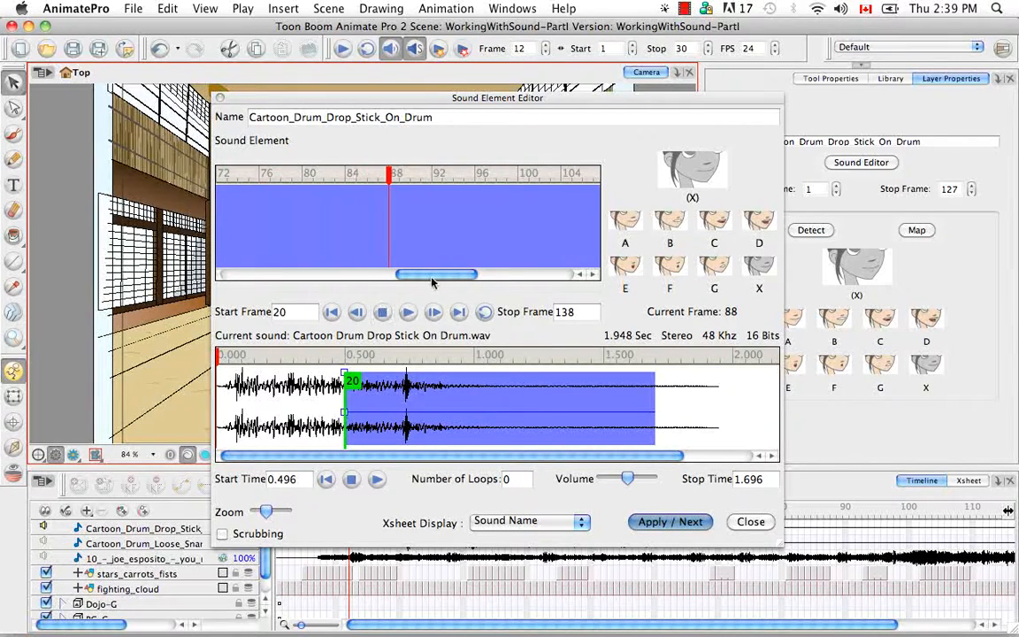
Step: Shorten the drum sound in the sound element in stages until it ends at frame 47
{"action": "left_click_drag", "start_coordinate": [432, 283], "coordinate": [332, 274]}
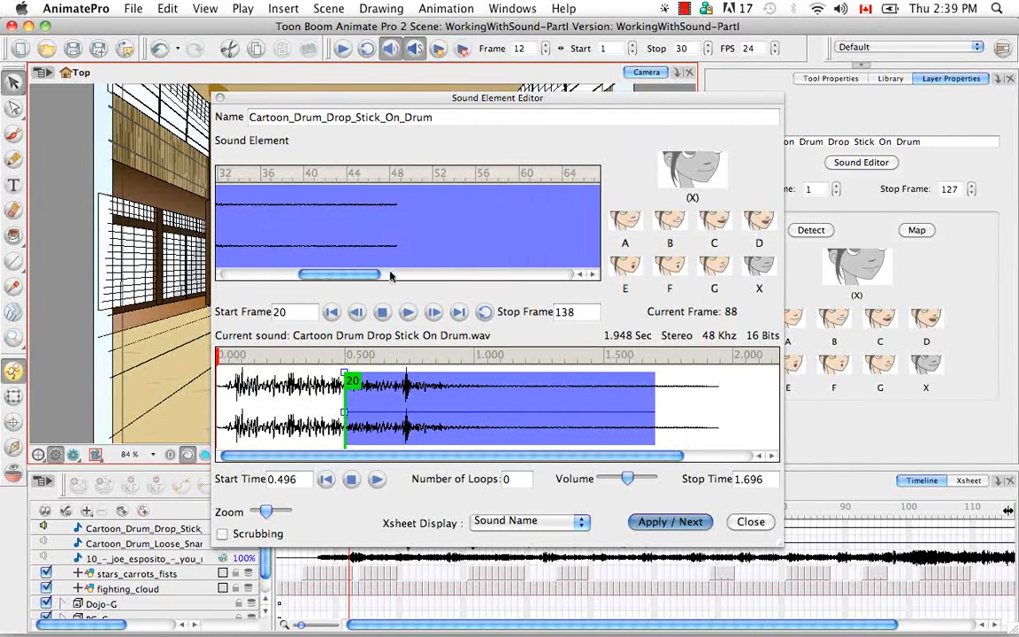
{"action": "left_click_drag", "start_coordinate": [366, 280], "coordinate": [556, 276]}
{"action": "left_click_drag", "start_coordinate": [512, 199], "coordinate": [241, 188]}
{"action": "mouse_move", "coordinate": [556, 276]}
{"action": "left_mouse_down"}
{"action": "mouse_move", "coordinate": [505, 270]}
{"action": "mouse_move", "coordinate": [557, 271]}
{"action": "left_mouse_up"}
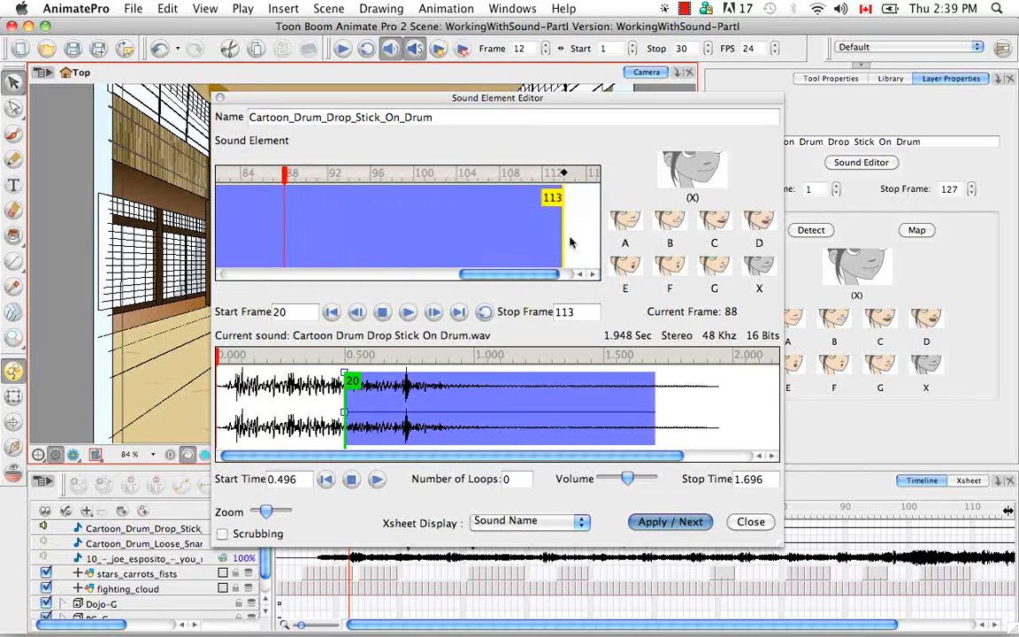
{"action": "left_click_drag", "start_coordinate": [561, 230], "coordinate": [246, 202]}
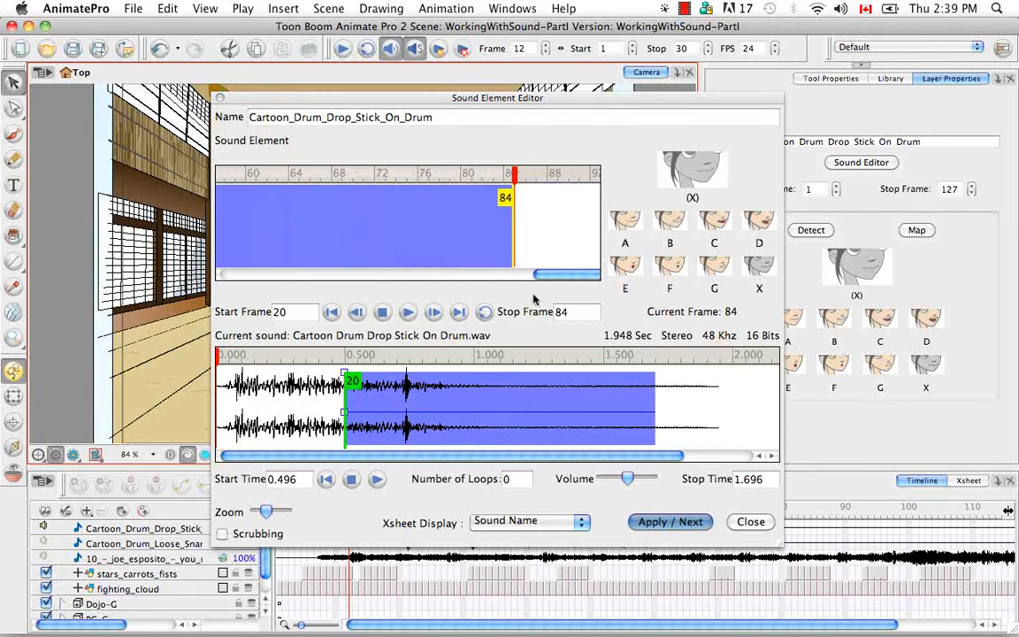
{"action": "left_click_drag", "start_coordinate": [512, 236], "coordinate": [257, 205]}
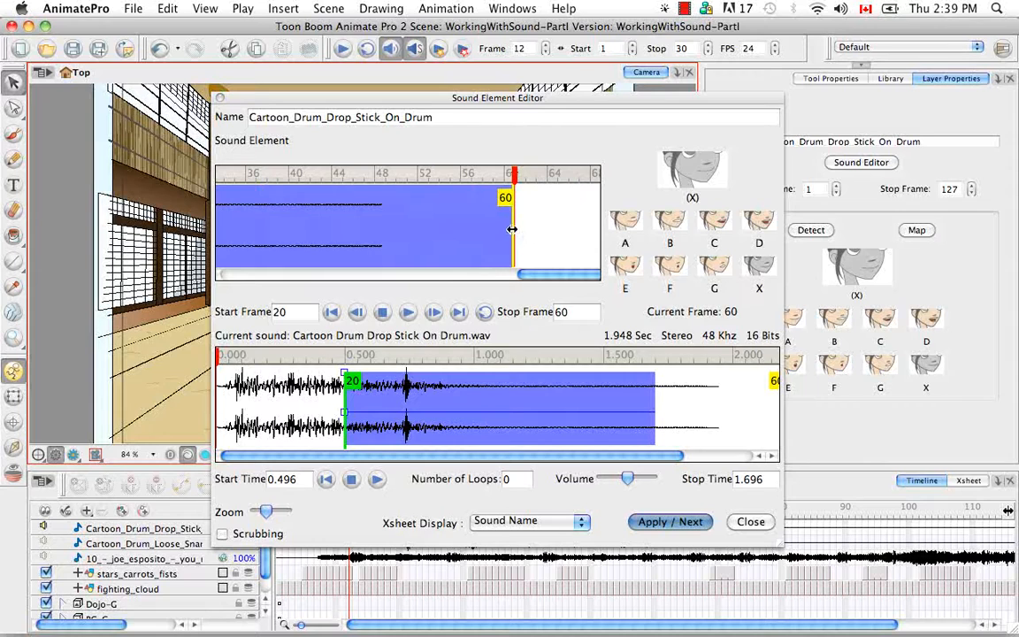
{"action": "left_click_drag", "start_coordinate": [512, 229], "coordinate": [373, 223]}
{"action": "left_click_drag", "start_coordinate": [512, 276], "coordinate": [480, 265]}
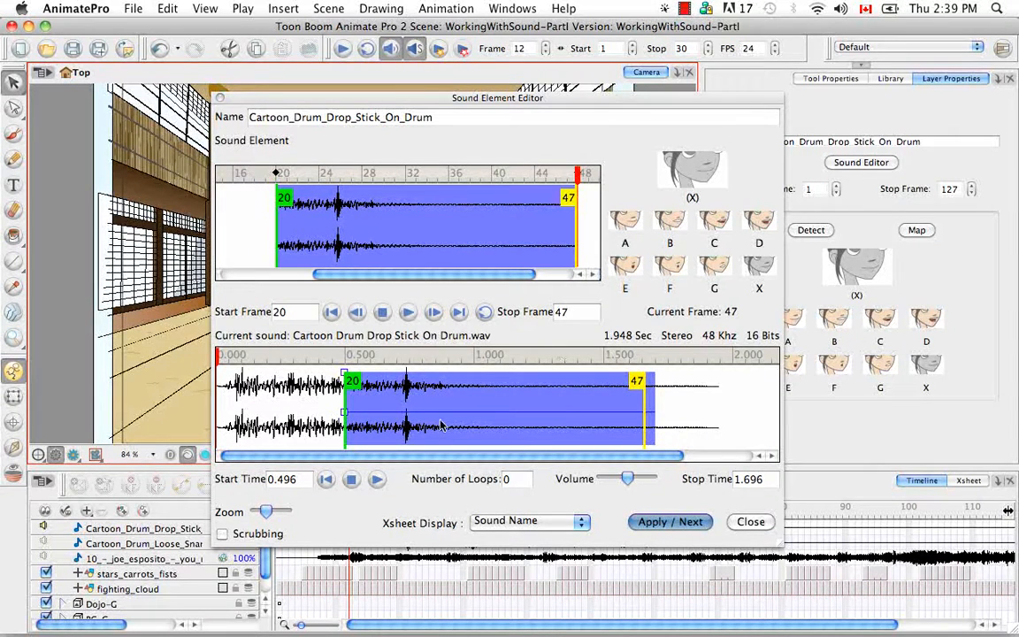
Step: Play back the current sound and shorten its end to frame 31 in the source waveform
{"action": "left_click", "coordinate": [377, 479]}
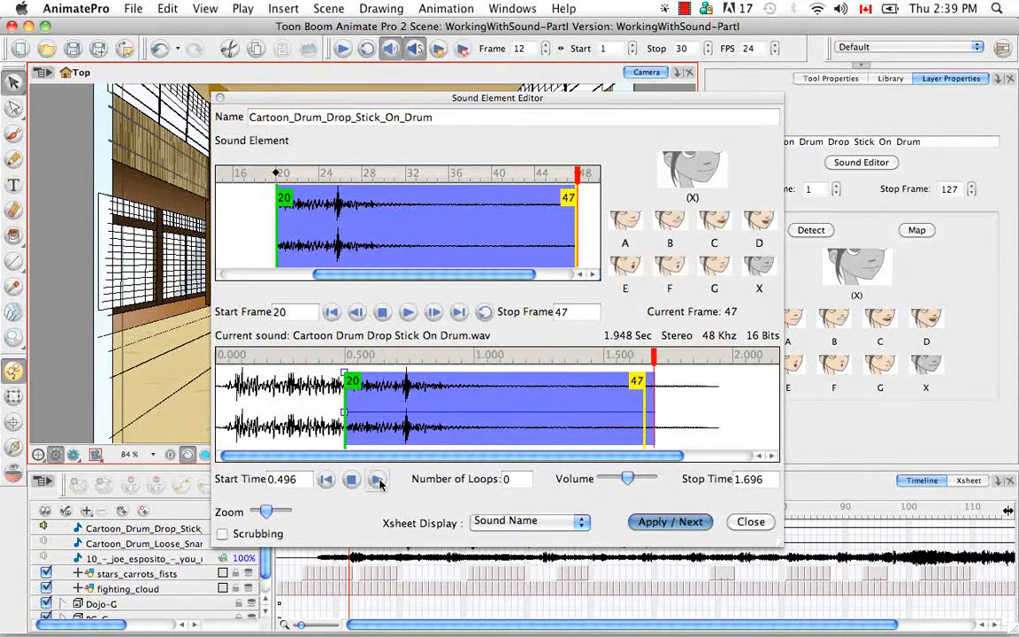
{"action": "left_click", "coordinate": [378, 480]}
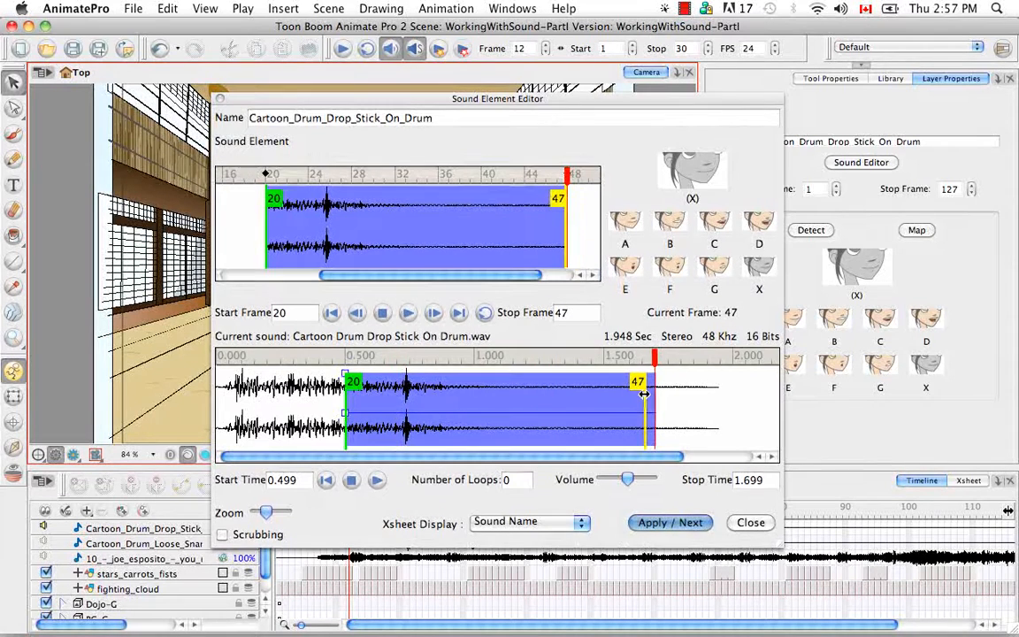
{"action": "left_click_drag", "start_coordinate": [644, 395], "coordinate": [476, 390]}
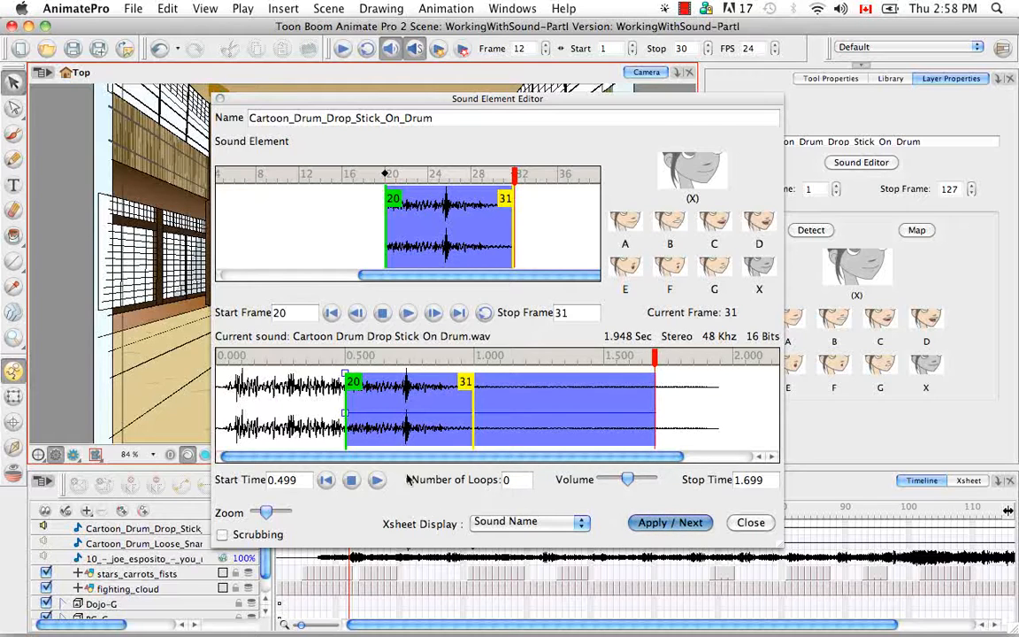
Step: Set the current sound's number of loops to 3 and inspect the repeated waveform
{"action": "left_click", "coordinate": [513, 480]}
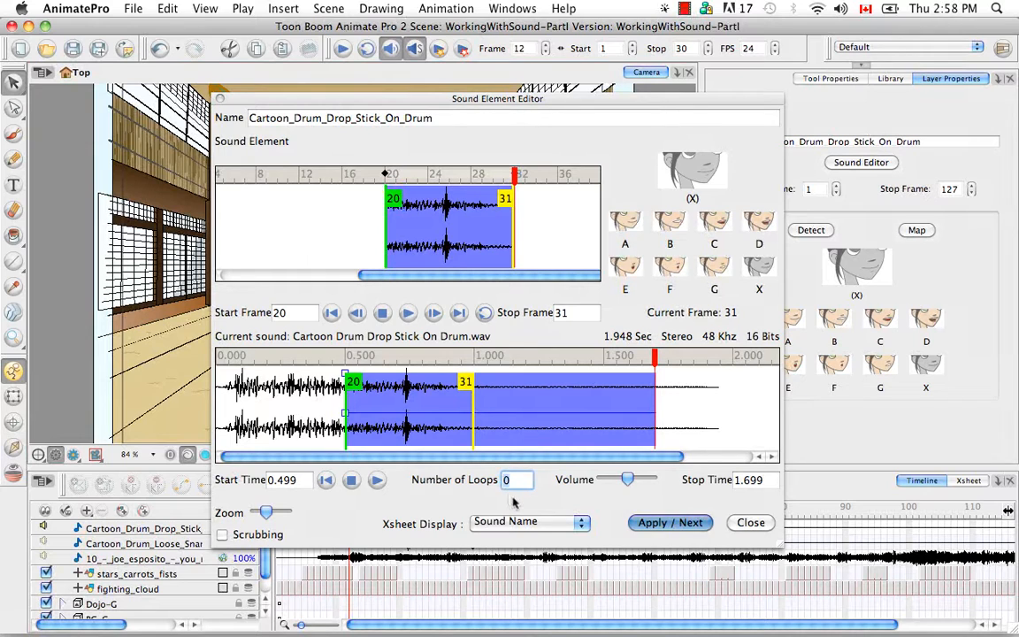
{"action": "type", "text": "3"}
{"action": "key", "text": "Return"}
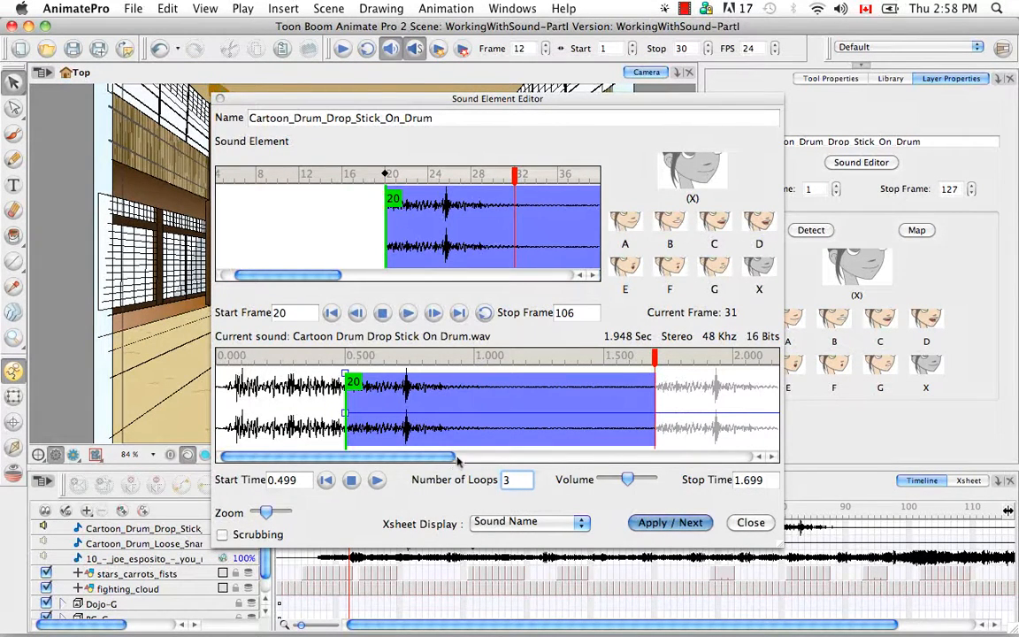
{"action": "mouse_move", "coordinate": [430, 457]}
{"action": "left_mouse_down"}
{"action": "mouse_move", "coordinate": [751, 463]}
{"action": "mouse_move", "coordinate": [532, 456]}
{"action": "left_mouse_up"}
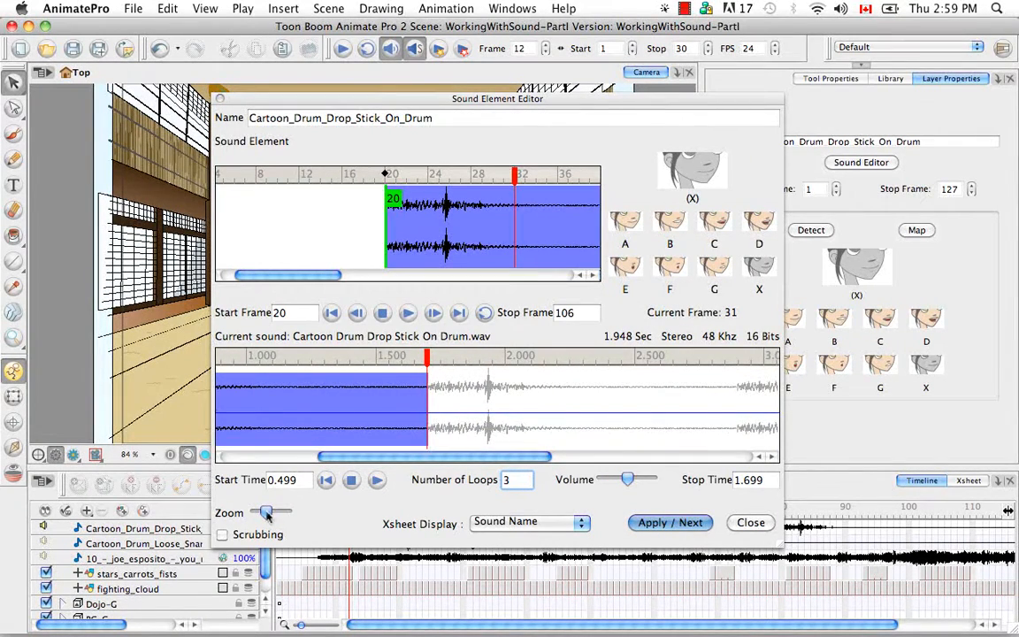
{"action": "left_click_drag", "start_coordinate": [267, 516], "coordinate": [280, 513]}
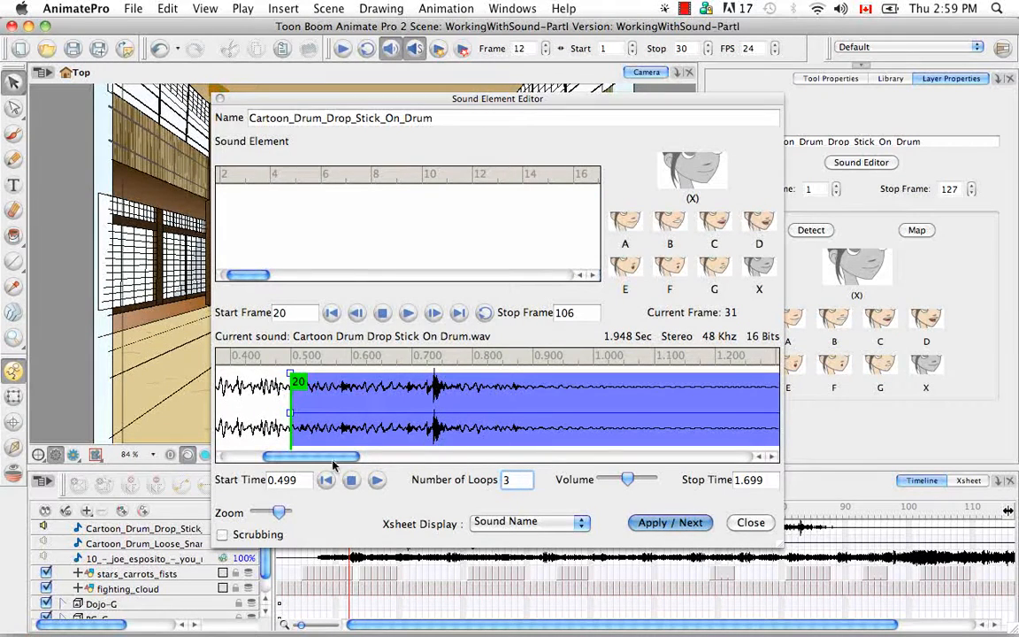
{"action": "left_click_drag", "start_coordinate": [280, 513], "coordinate": [271, 515]}
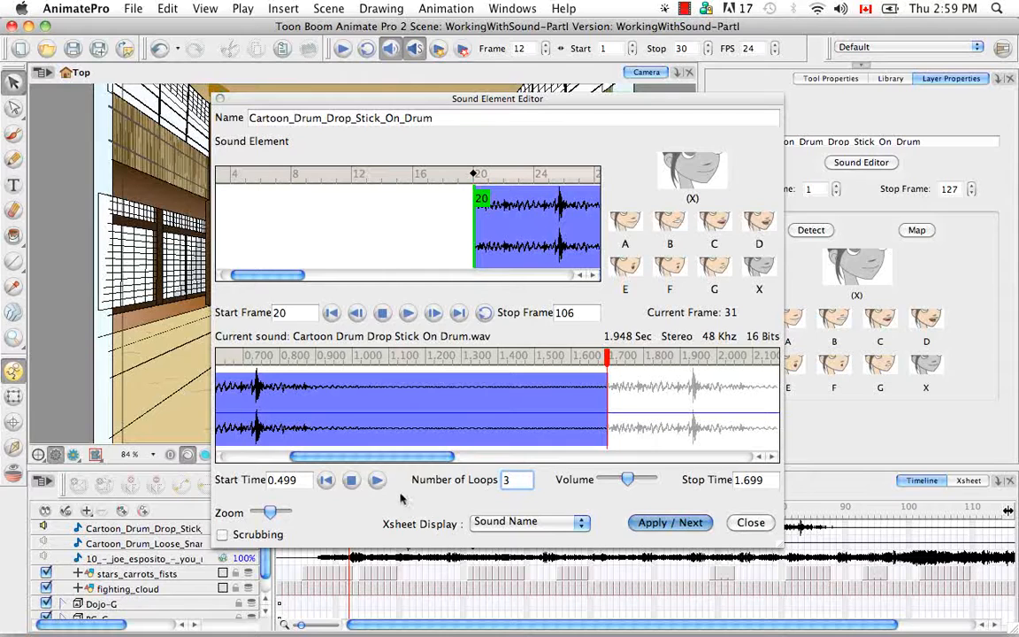
Step: Apply the drum sound edits, close the Sound Element Editor and look over the looped waveform in the timeline
{"action": "left_click", "coordinate": [668, 523]}
{"action": "left_click", "coordinate": [753, 524]}
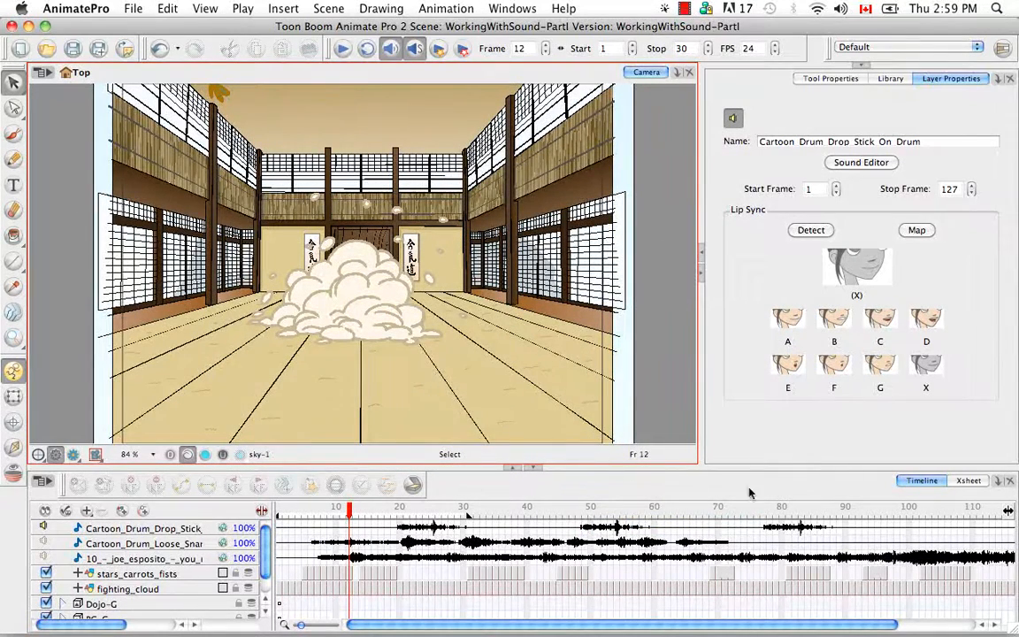
{"action": "left_click_drag", "start_coordinate": [762, 629], "coordinate": [913, 629]}
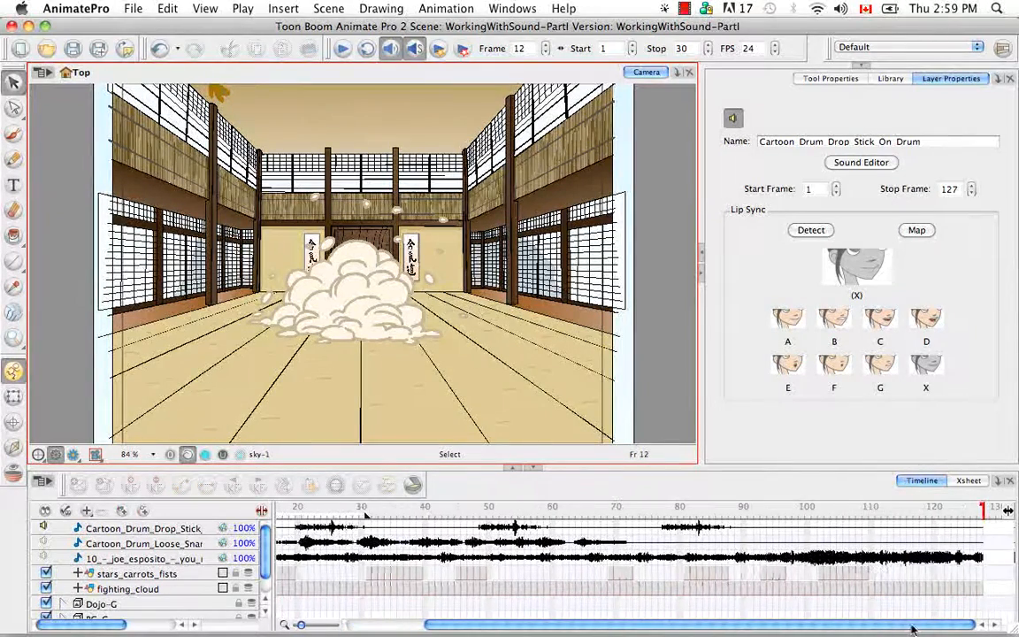
{"action": "left_click_drag", "start_coordinate": [833, 630], "coordinate": [758, 630]}
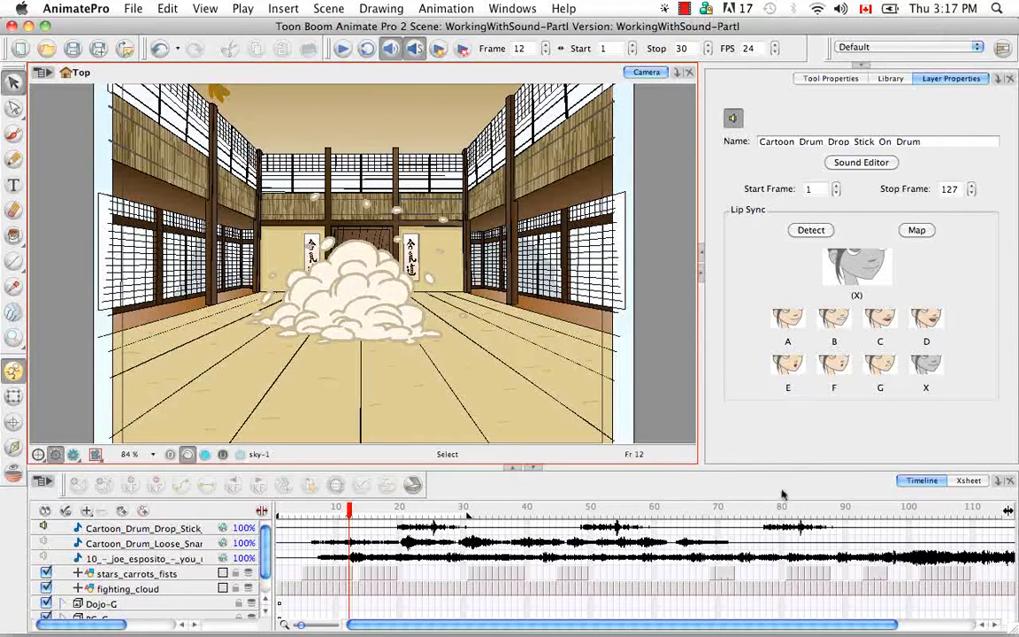
Step: Open the Cartoon_Drum_Loose_Snare column from the Xsheet in the Sound Element Editor
{"action": "left_click", "coordinate": [966, 485]}
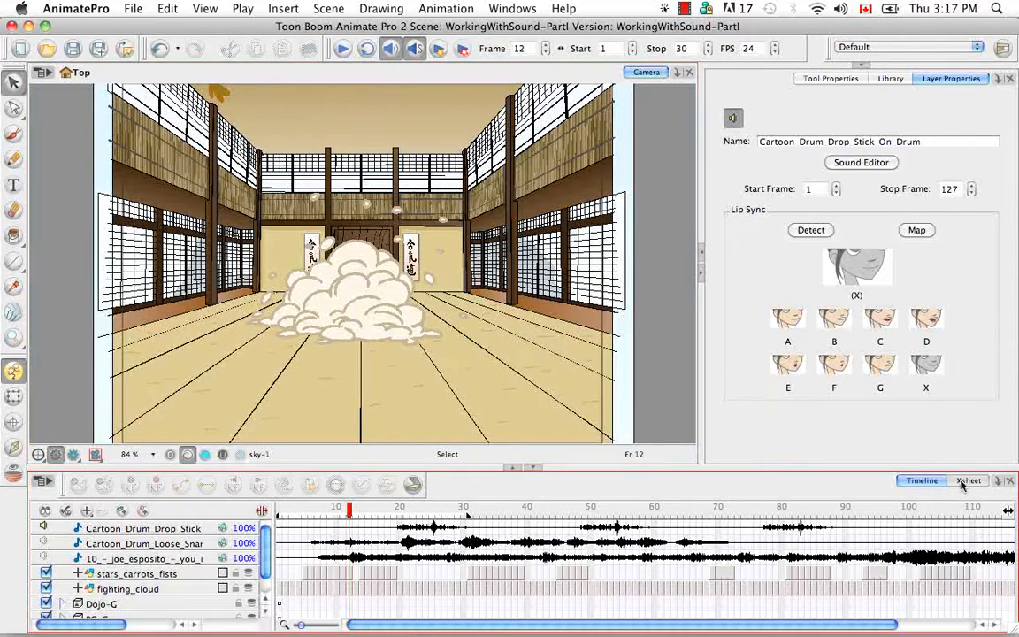
{"action": "left_click", "coordinate": [966, 483]}
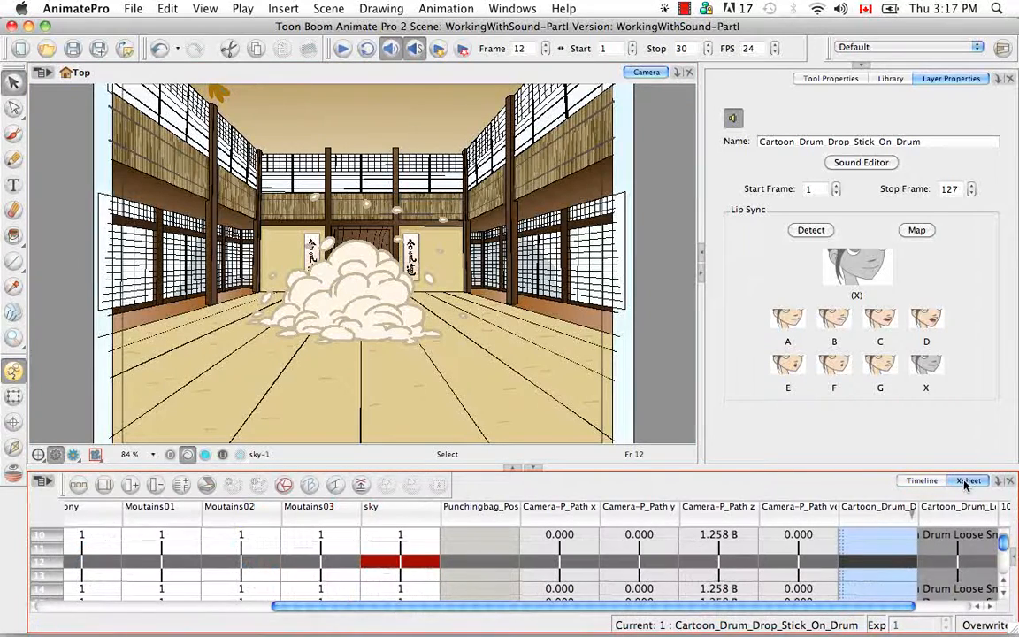
{"action": "left_click_drag", "start_coordinate": [889, 605], "coordinate": [945, 603]}
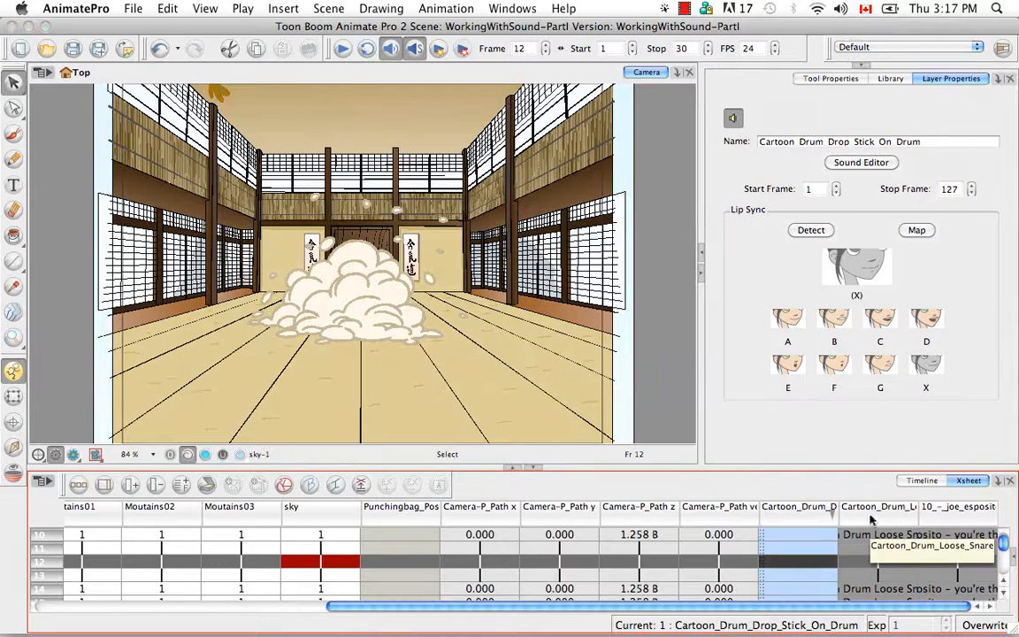
{"action": "double_click", "coordinate": [868, 522]}
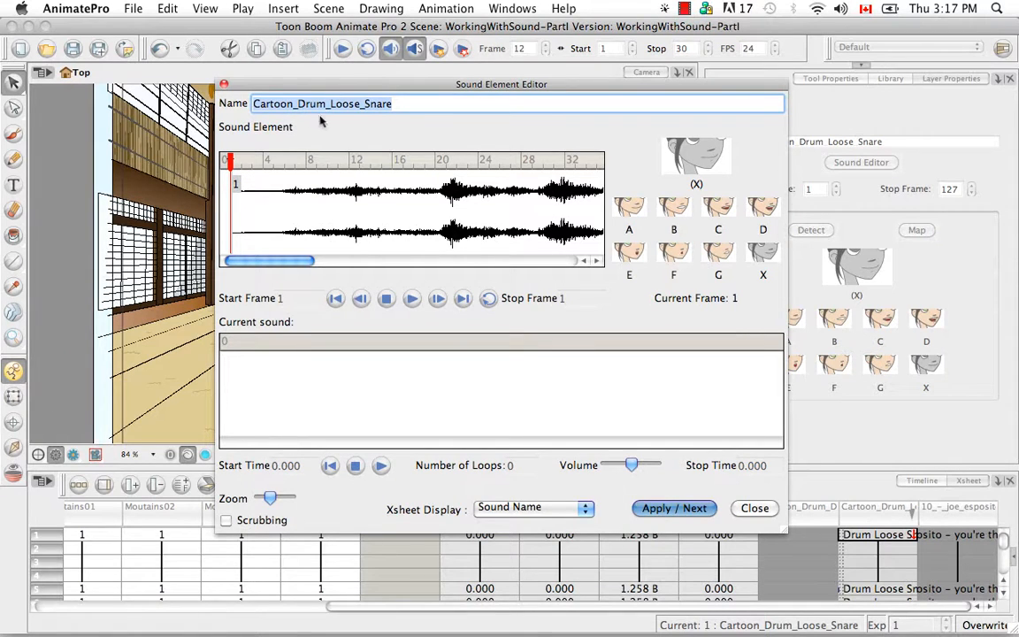
Step: Play back the whole loose snare sound element and return to its beginning
{"action": "left_click", "coordinate": [411, 300]}
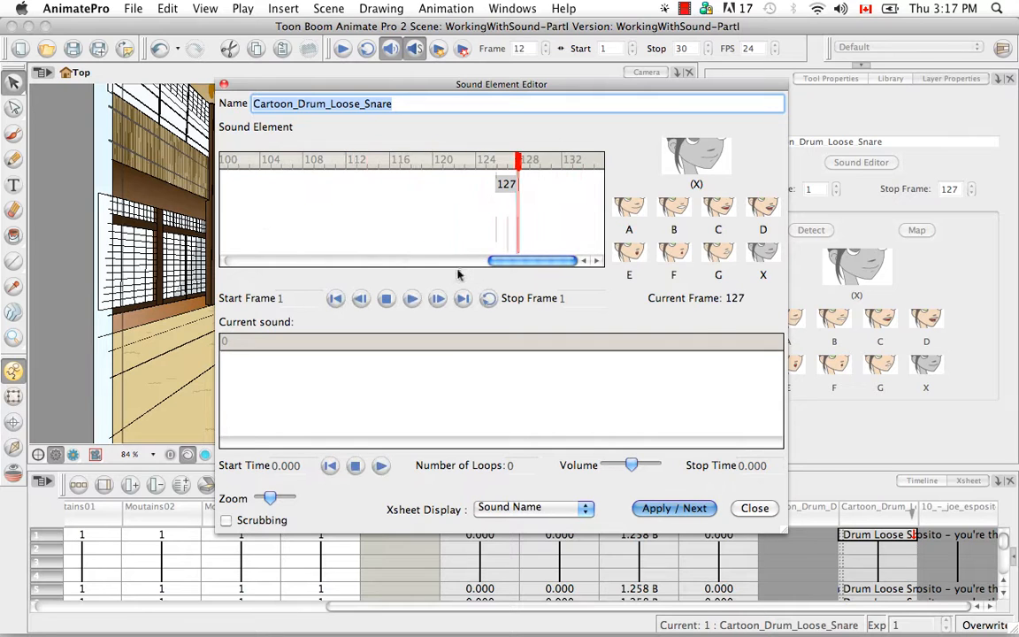
{"action": "left_click_drag", "start_coordinate": [527, 266], "coordinate": [255, 266]}
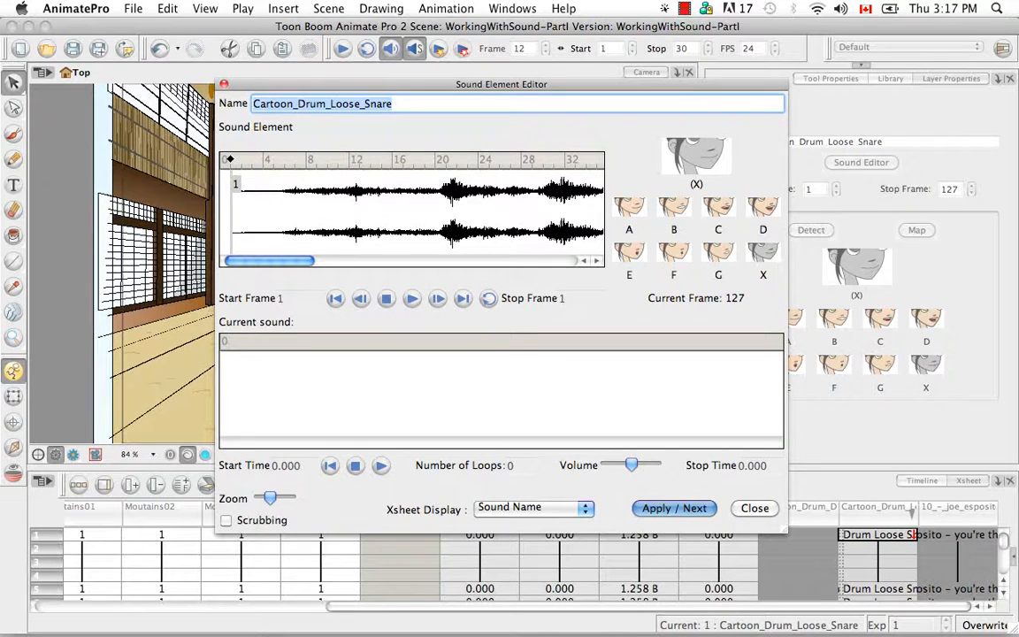
{"action": "left_click_drag", "start_coordinate": [453, 86], "coordinate": [663, 87]}
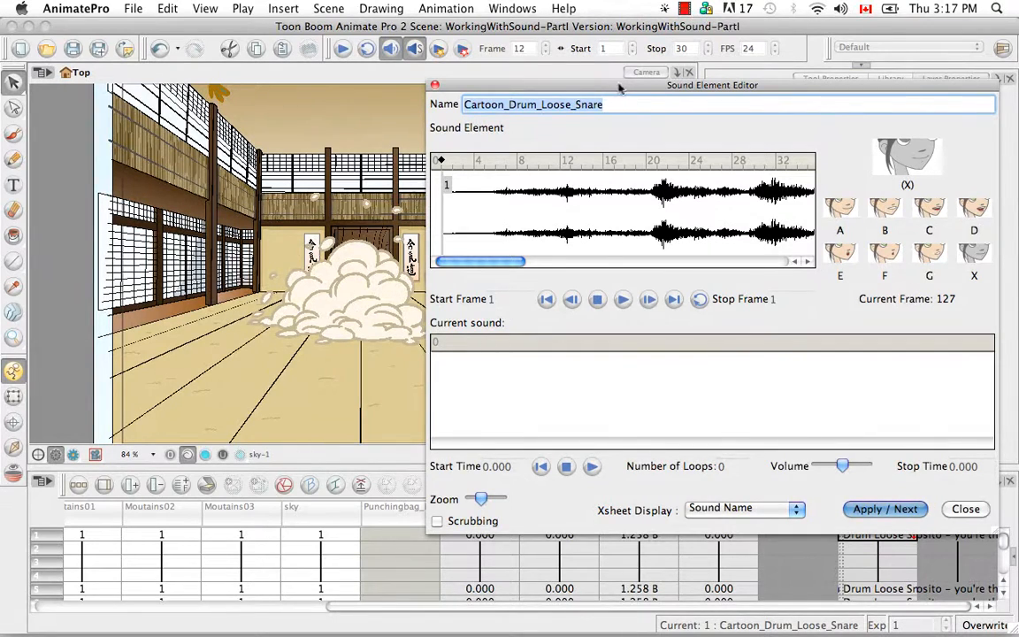
{"action": "left_click_drag", "start_coordinate": [608, 85], "coordinate": [418, 76]}
Step: Select the loose snare sound and shorten it in the sound element in stages until it ends at frame 37
{"action": "left_click", "coordinate": [456, 212]}
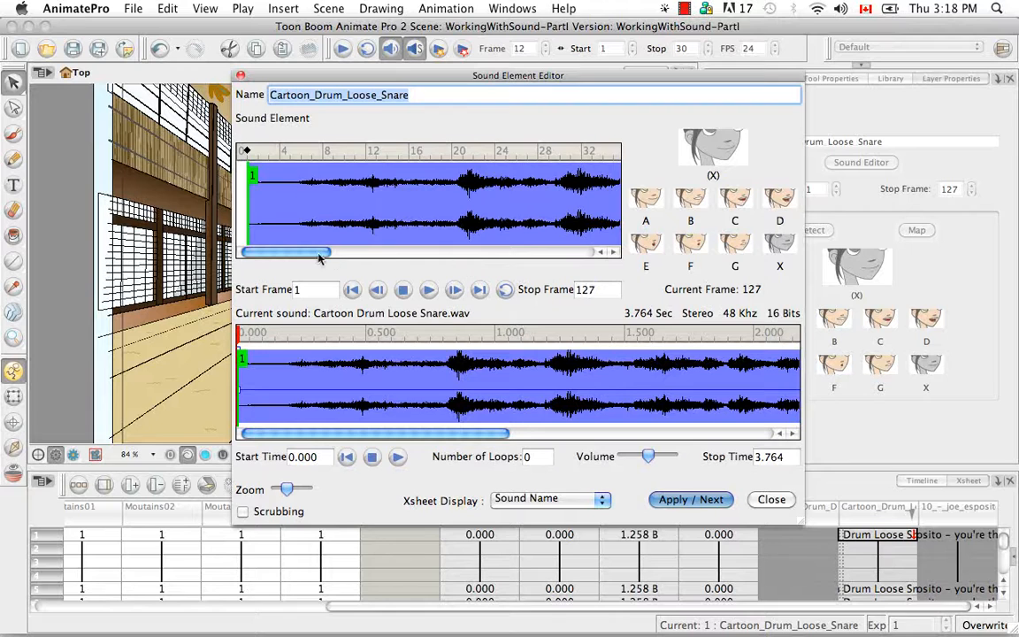
{"action": "left_click_drag", "start_coordinate": [325, 252], "coordinate": [589, 256]}
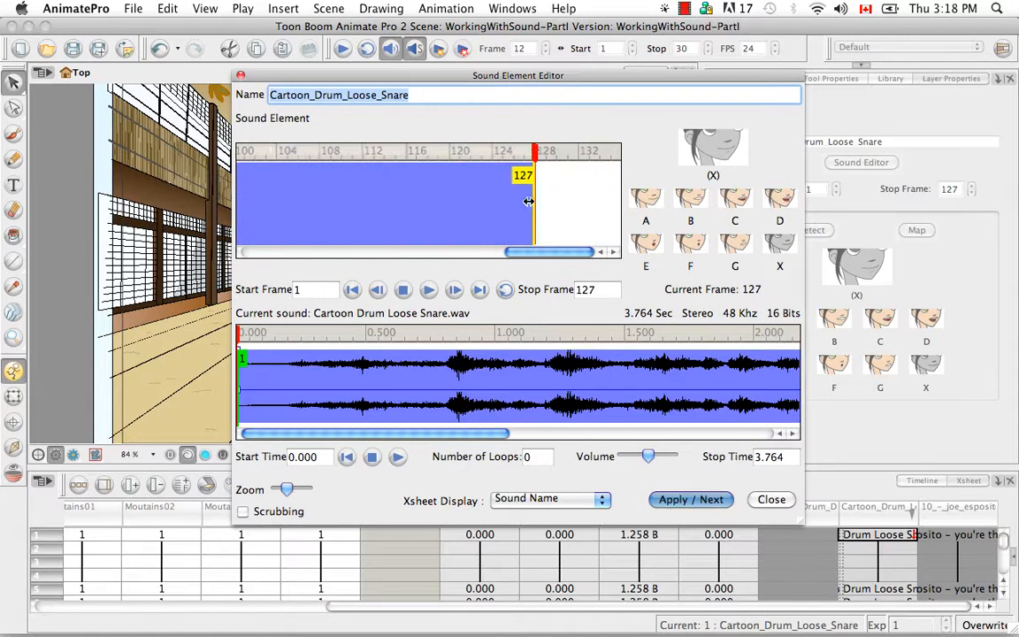
{"action": "left_click_drag", "start_coordinate": [530, 207], "coordinate": [268, 199]}
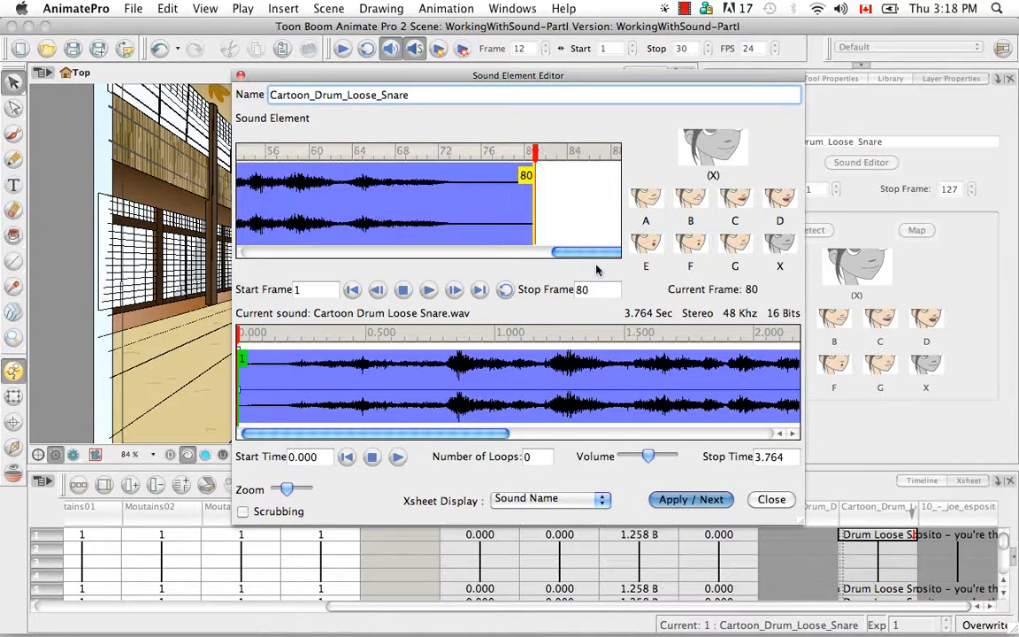
{"action": "mouse_move", "coordinate": [477, 185]}
{"action": "left_mouse_down"}
{"action": "mouse_move", "coordinate": [382, 194]}
{"action": "mouse_move", "coordinate": [301, 177]}
{"action": "mouse_move", "coordinate": [319, 189]}
{"action": "left_mouse_up"}
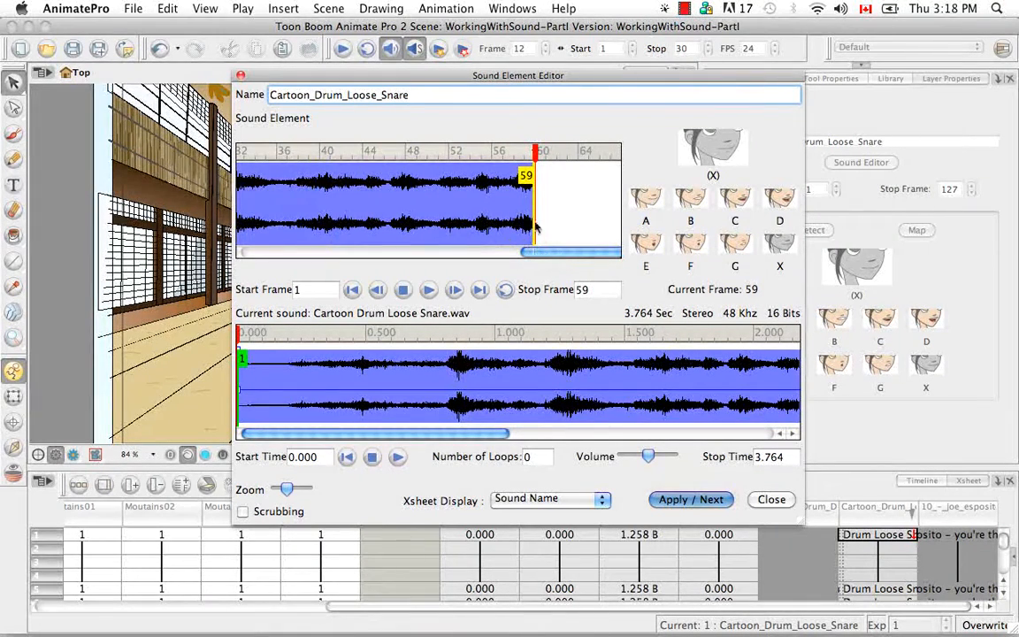
{"action": "left_click_drag", "start_coordinate": [477, 196], "coordinate": [292, 205]}
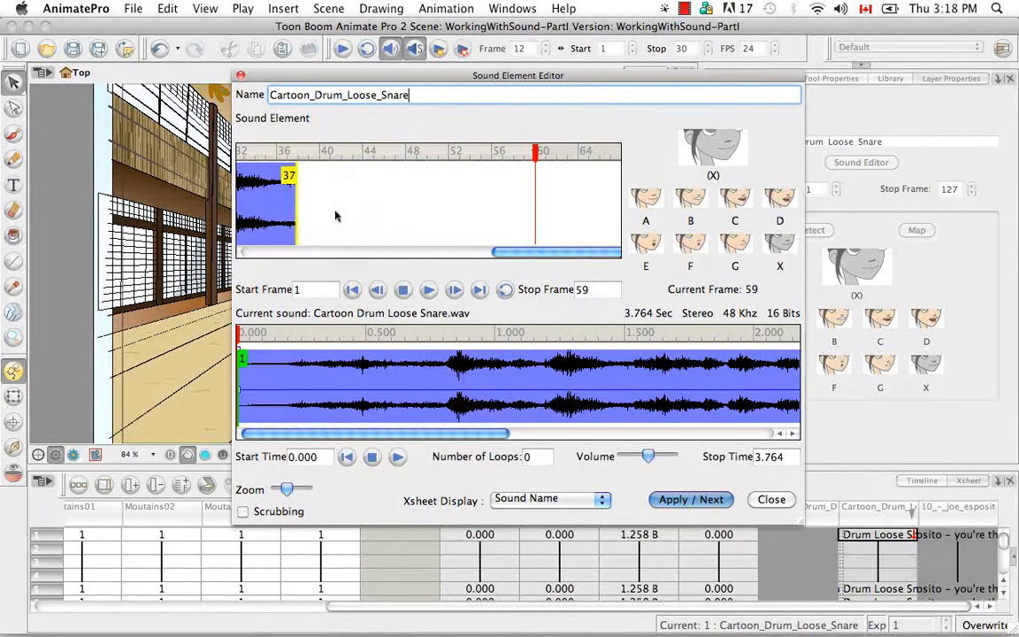
Step: Adjust the snare sound's start and end in the sound element until it runs from frame 8 to frame 26
{"action": "mouse_move", "coordinate": [552, 255]}
{"action": "left_mouse_down"}
{"action": "mouse_move", "coordinate": [491, 255]}
{"action": "mouse_move", "coordinate": [542, 251]}
{"action": "left_mouse_up"}
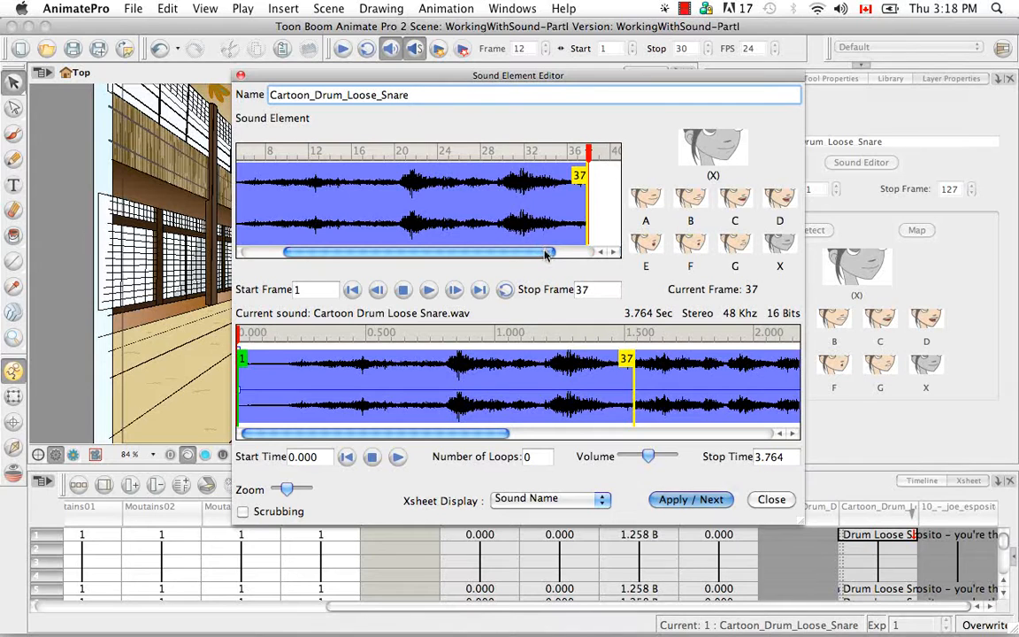
{"action": "left_click_drag", "start_coordinate": [543, 251], "coordinate": [484, 252]}
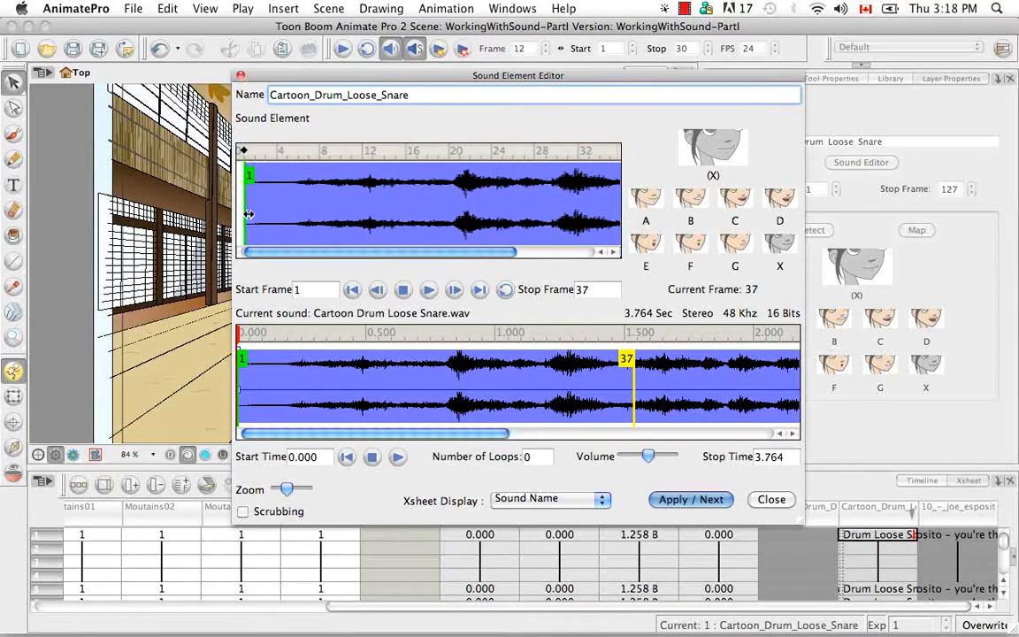
{"action": "left_click_drag", "start_coordinate": [246, 212], "coordinate": [321, 207]}
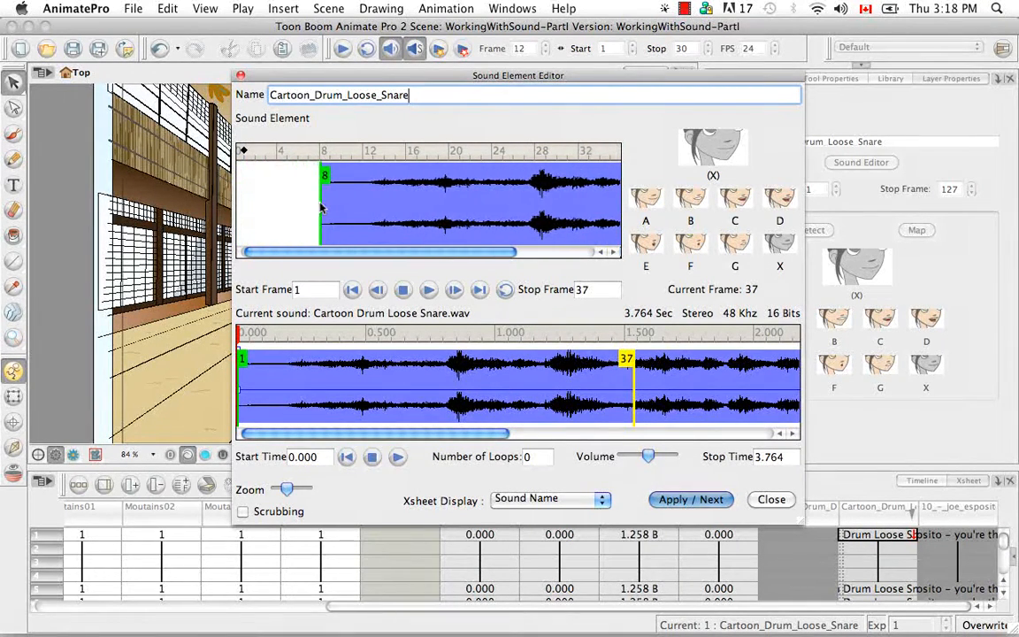
{"action": "left_click_drag", "start_coordinate": [342, 252], "coordinate": [478, 256]}
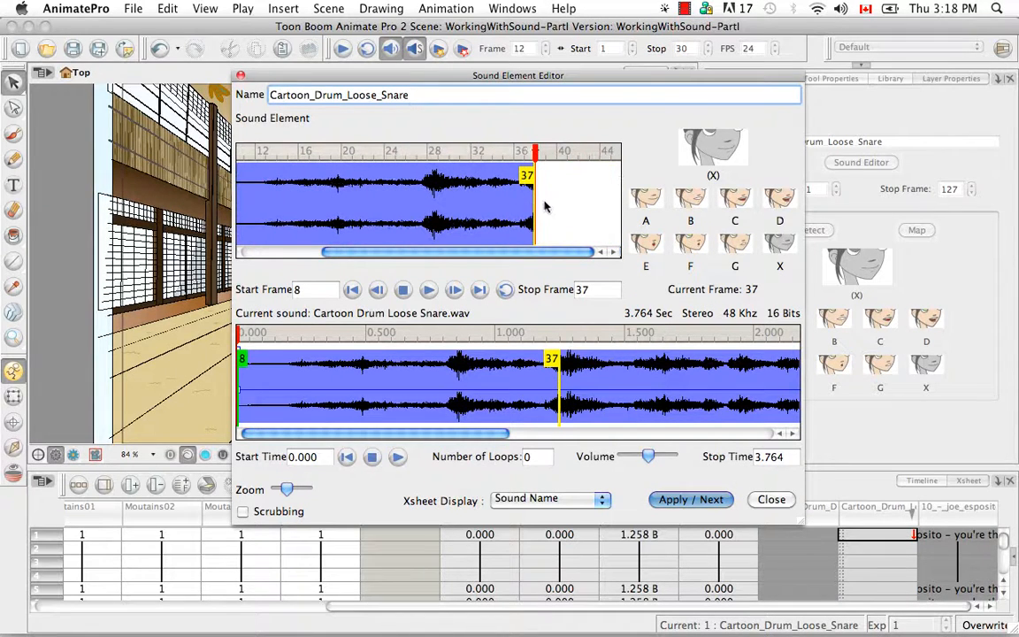
{"action": "mouse_move", "coordinate": [457, 207]}
{"action": "left_mouse_down"}
{"action": "mouse_move", "coordinate": [566, 209]}
{"action": "mouse_move", "coordinate": [266, 203]}
{"action": "mouse_move", "coordinate": [323, 214]}
{"action": "left_mouse_up"}
{"action": "left_click_drag", "start_coordinate": [410, 257], "coordinate": [326, 231]}
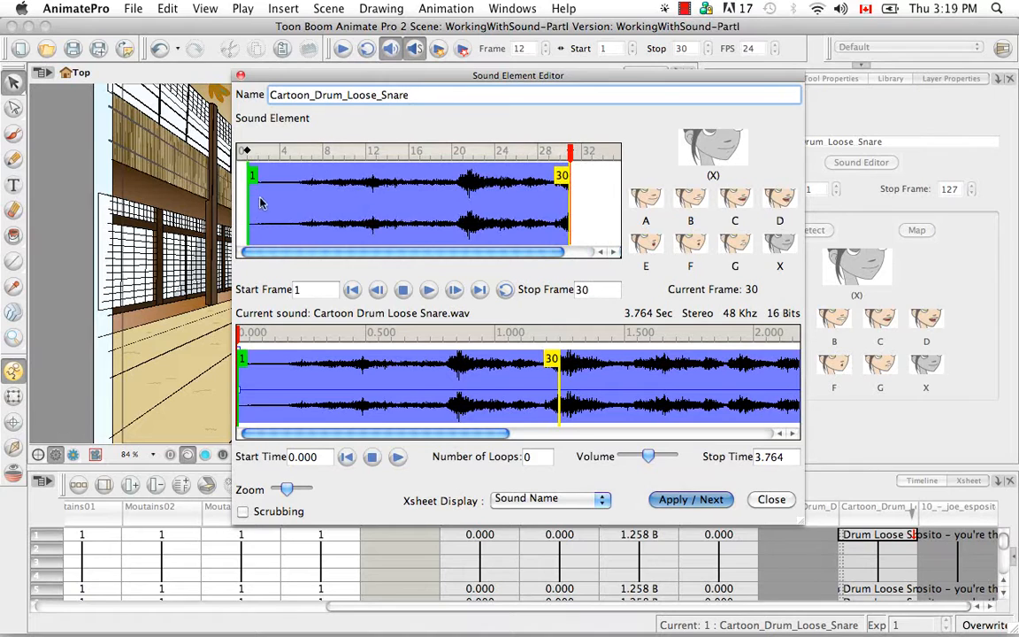
{"action": "left_click_drag", "start_coordinate": [259, 203], "coordinate": [326, 198]}
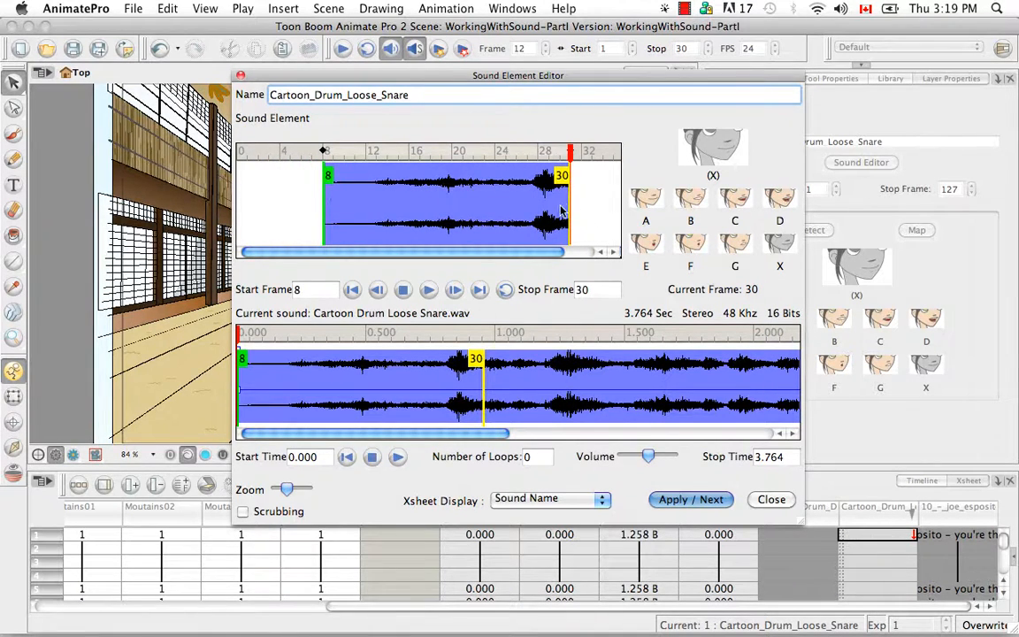
{"action": "left_click_drag", "start_coordinate": [568, 193], "coordinate": [525, 185]}
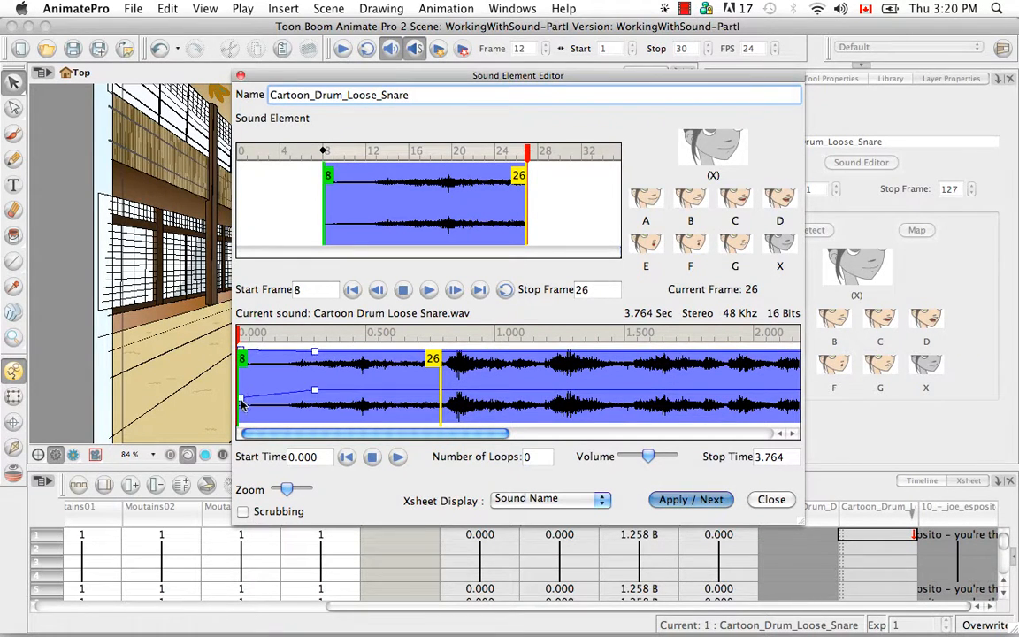
Step: Lower the first volume points of both channels to the minimum in the source waveform to create a fade-in
{"action": "left_click_drag", "start_coordinate": [241, 391], "coordinate": [242, 423]}
{"action": "left_click_drag", "start_coordinate": [240, 352], "coordinate": [240, 396]}
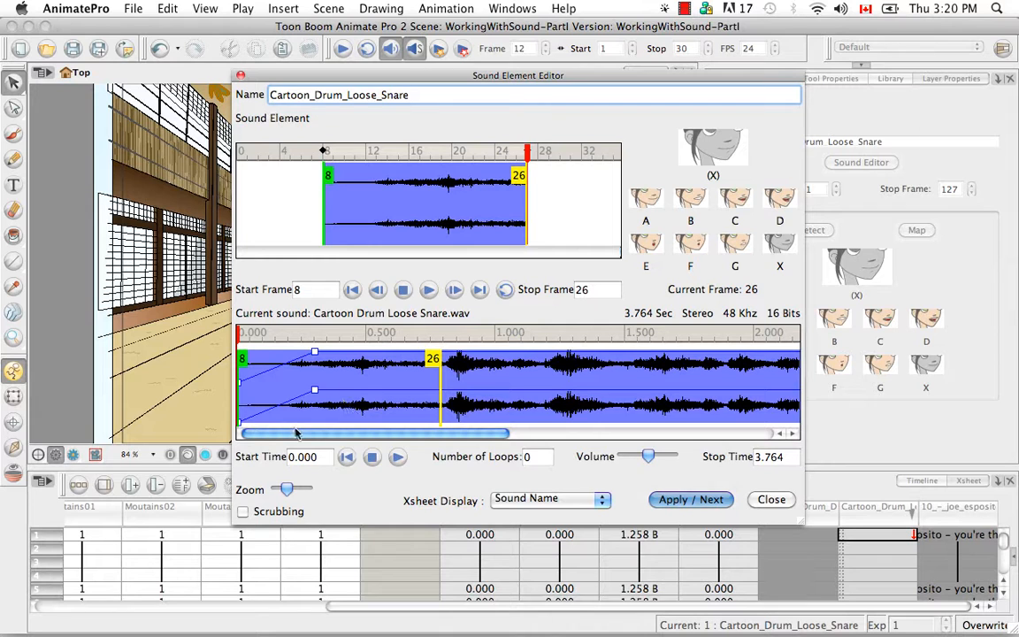
{"action": "mouse_move", "coordinate": [295, 432]}
{"action": "left_mouse_down"}
{"action": "mouse_move", "coordinate": [318, 438]}
{"action": "mouse_move", "coordinate": [288, 433]}
{"action": "left_mouse_up"}
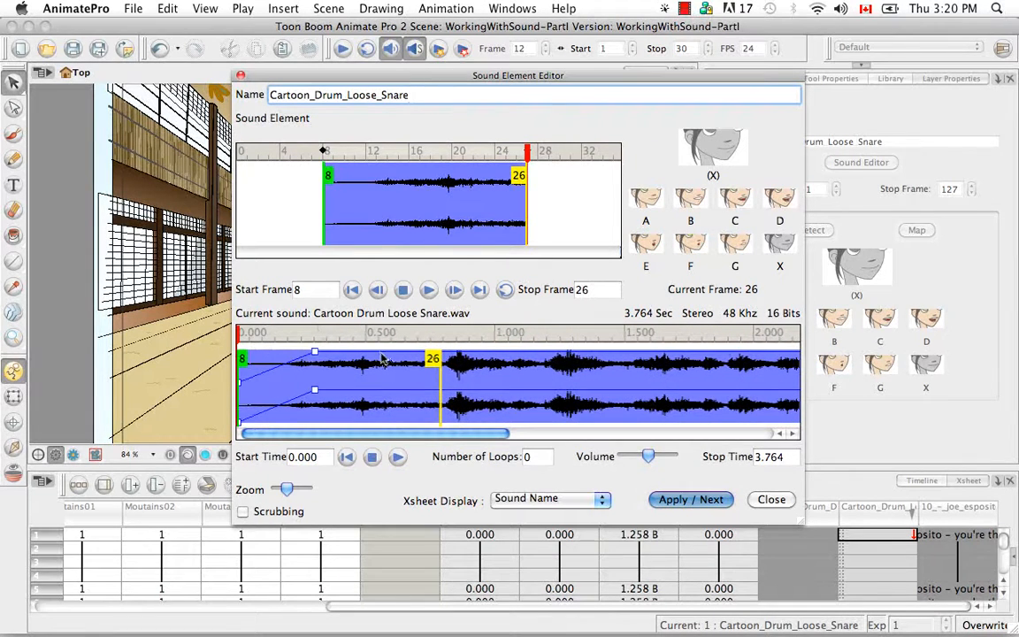
Step: Add volume points before and at the frame 26 end marker, lowering the last ones in both channels for a fade-out
{"action": "left_click", "coordinate": [382, 353]}
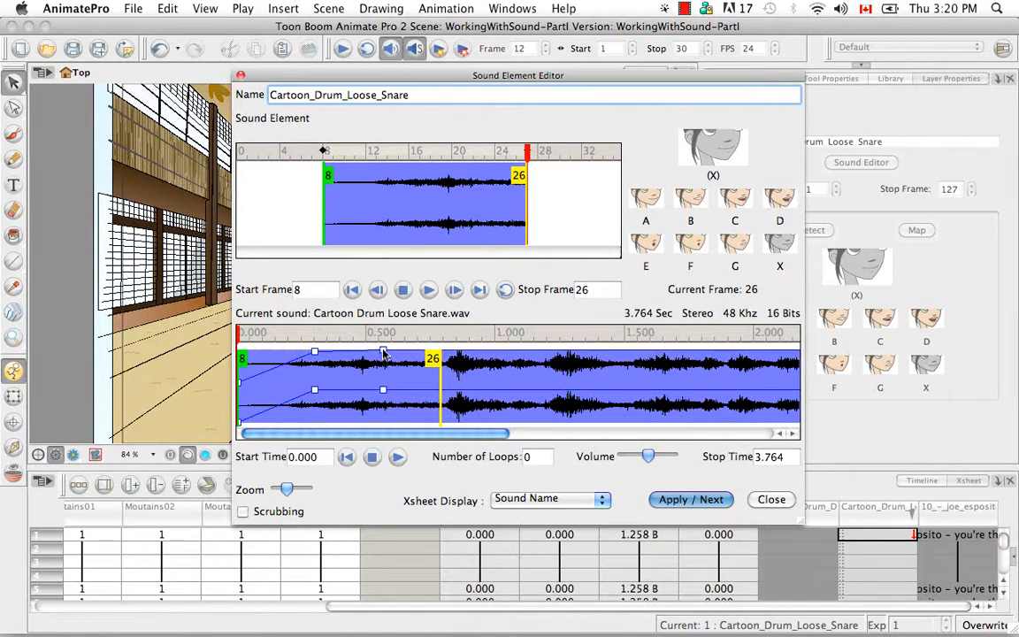
{"action": "left_click", "coordinate": [436, 391]}
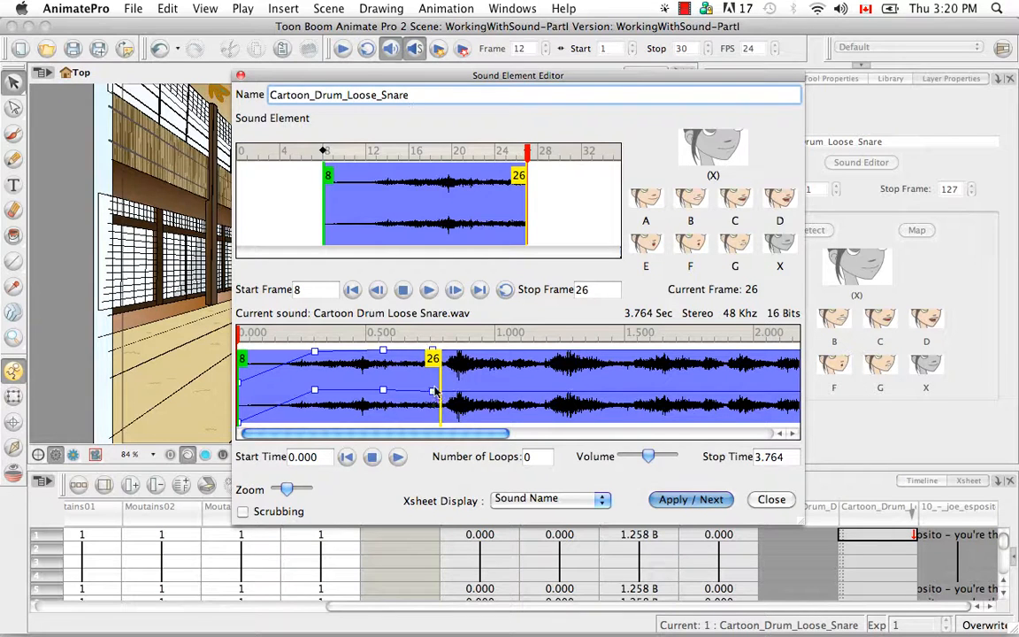
{"action": "left_click_drag", "start_coordinate": [437, 391], "coordinate": [441, 426]}
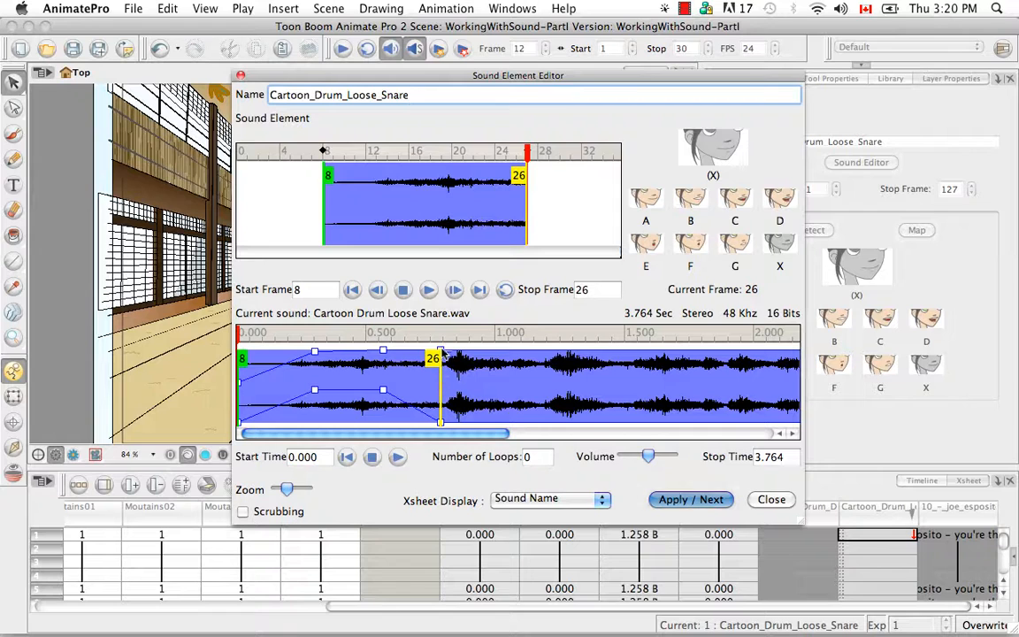
{"action": "left_click_drag", "start_coordinate": [441, 357], "coordinate": [430, 359]}
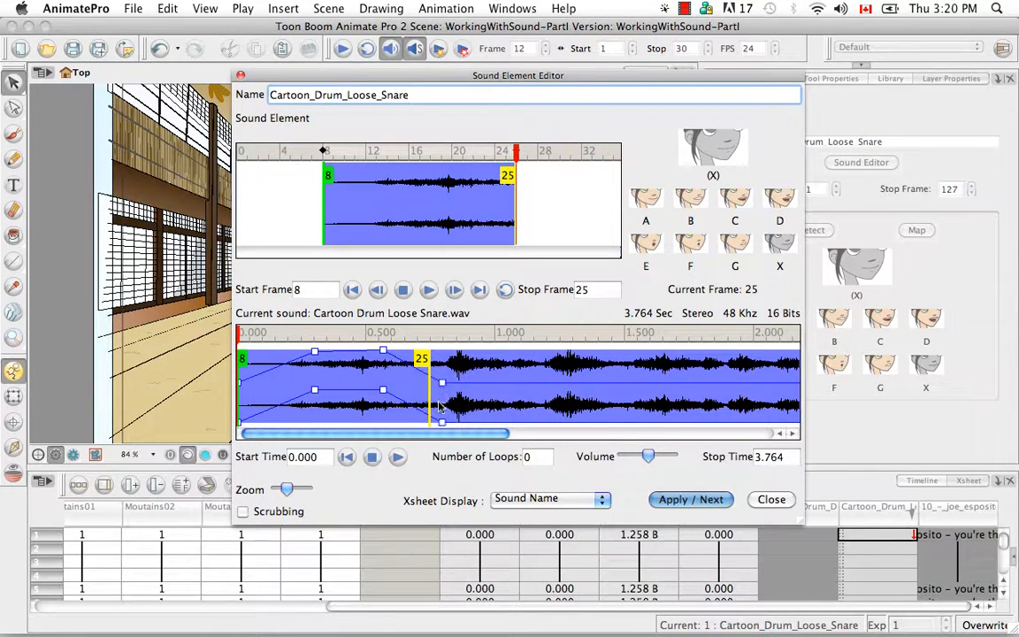
{"action": "left_click_drag", "start_coordinate": [437, 363], "coordinate": [439, 355]}
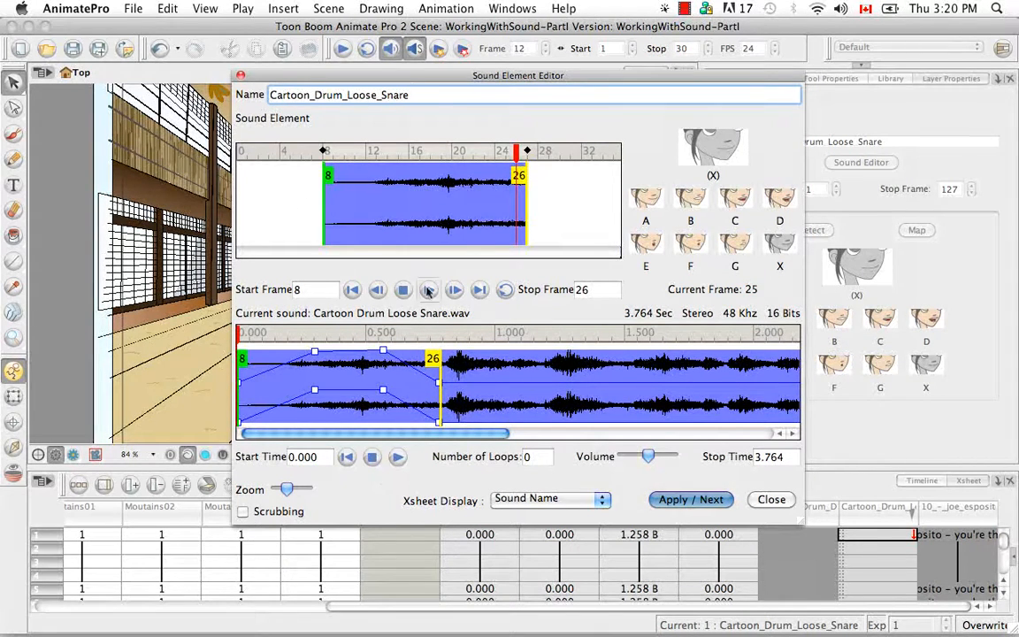
Step: Play back the faded snare in the sound element and the full current sound, returning to the waveform's fade section
{"action": "left_click", "coordinate": [428, 290]}
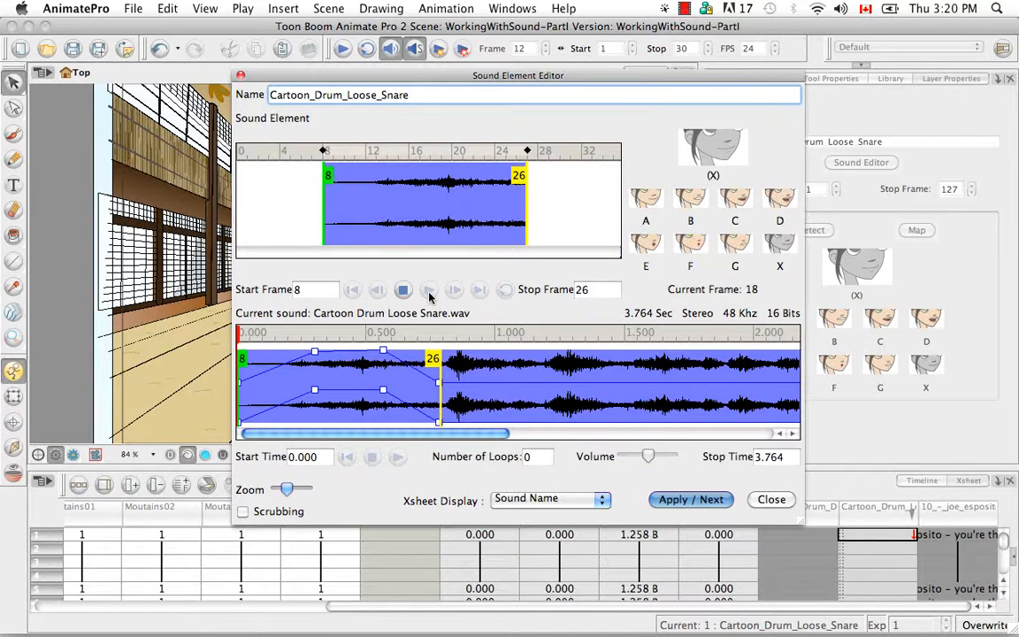
{"action": "left_click", "coordinate": [399, 457]}
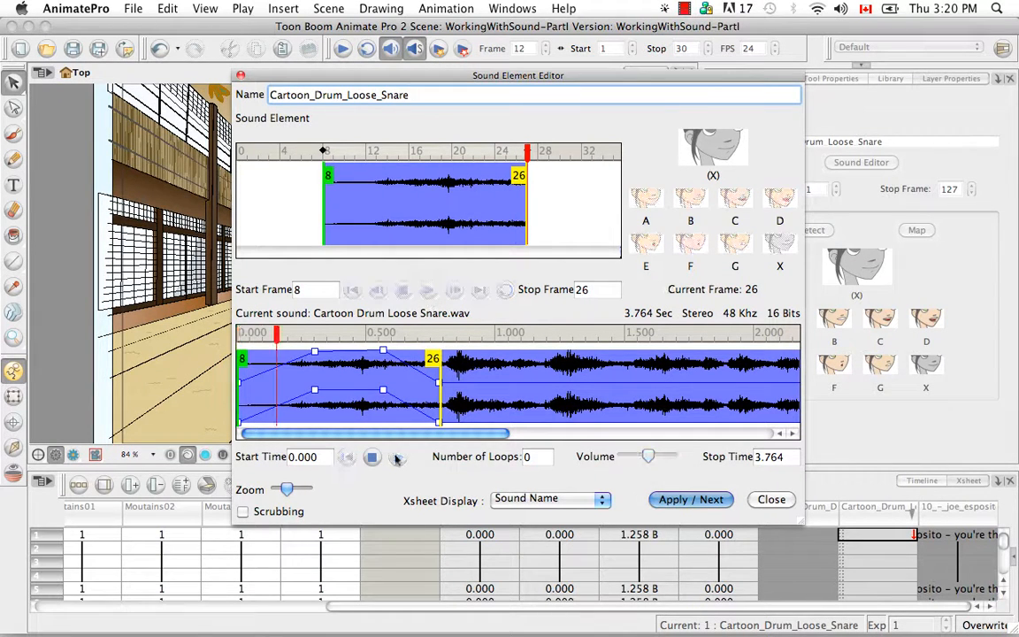
{"action": "left_click", "coordinate": [371, 457]}
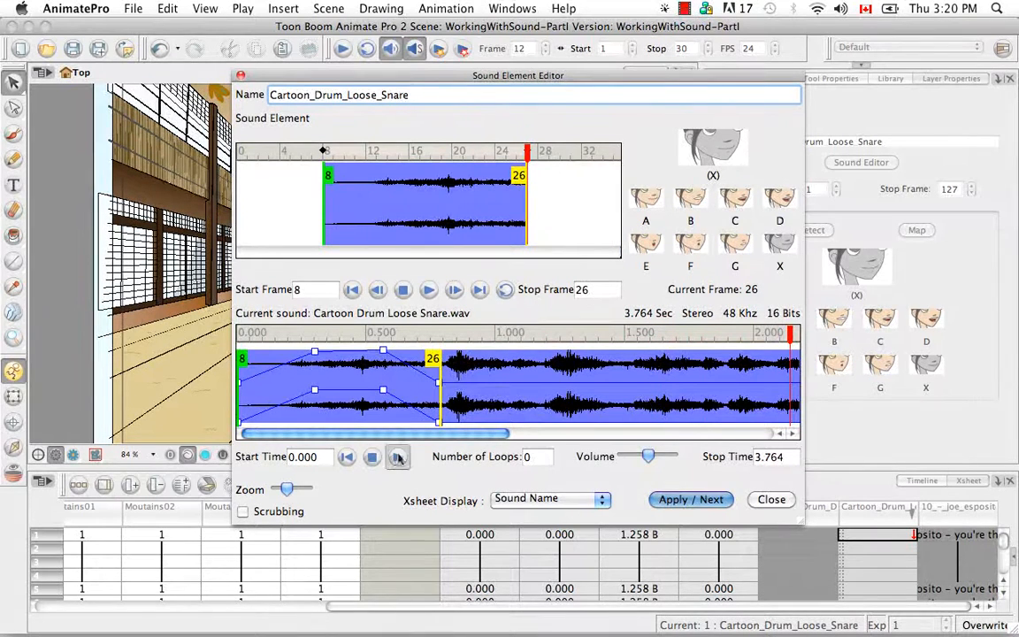
{"action": "left_click", "coordinate": [398, 457]}
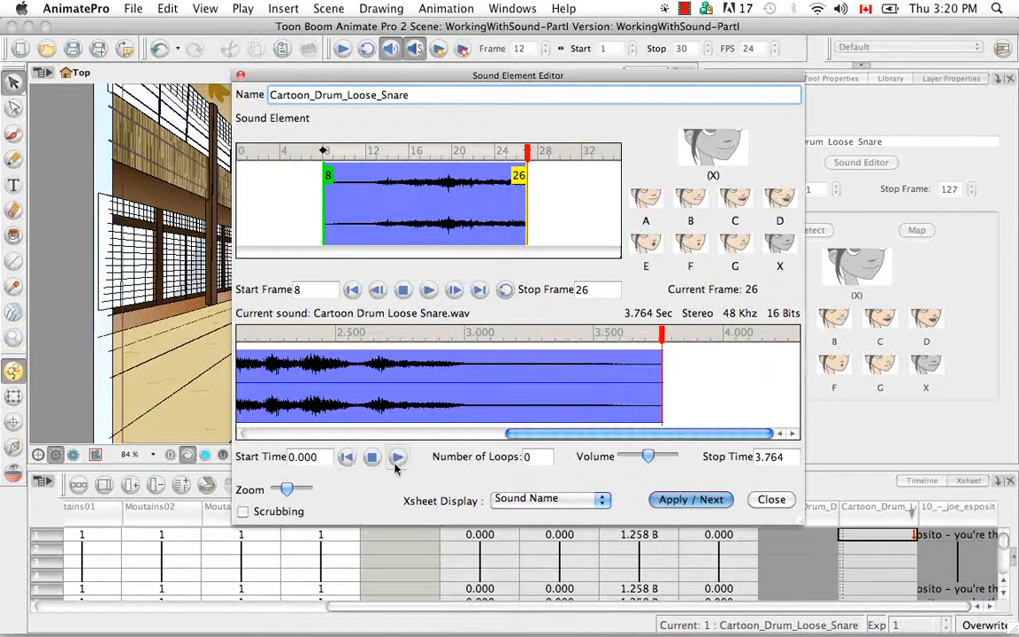
{"action": "left_click", "coordinate": [398, 459]}
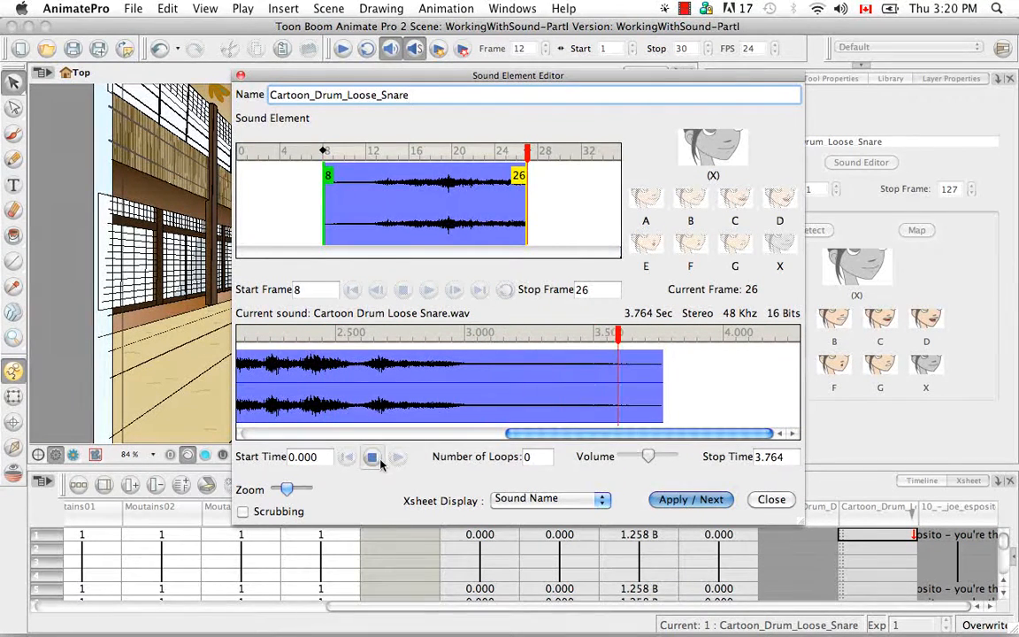
{"action": "left_click_drag", "start_coordinate": [530, 439], "coordinate": [265, 435]}
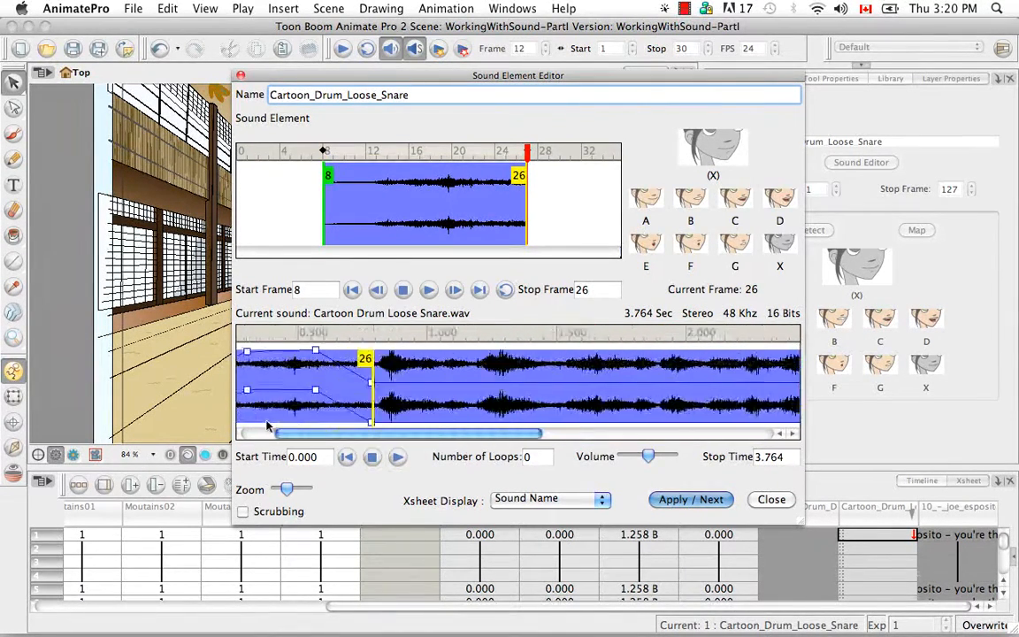
Step: Return to the start of the snare waveform, close the Sound Element Editor and show the sound layers in the Timeline
{"action": "left_click", "coordinate": [244, 332]}
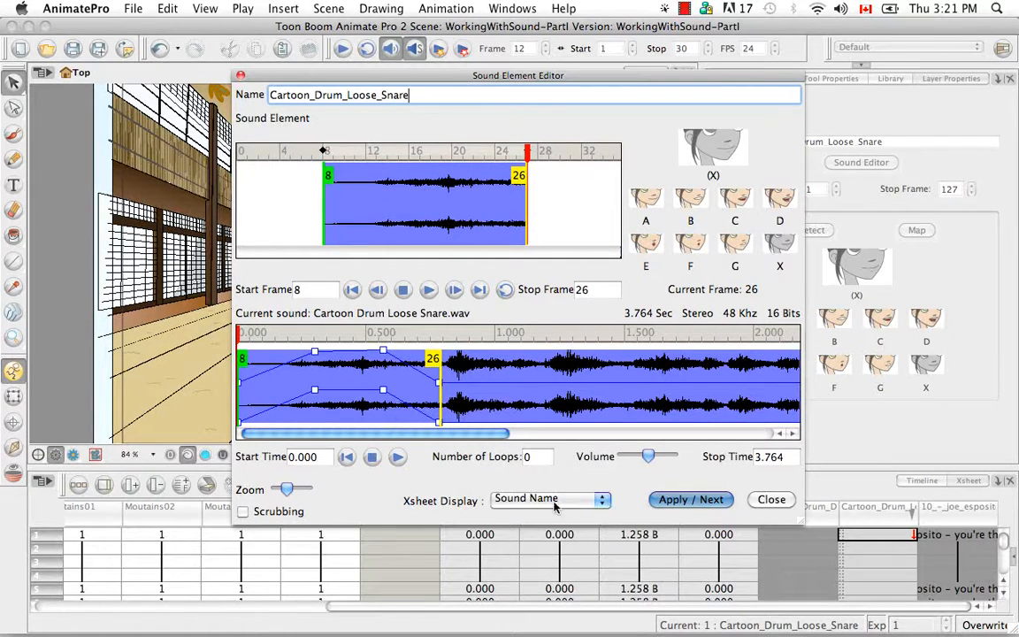
{"action": "left_click", "coordinate": [770, 499]}
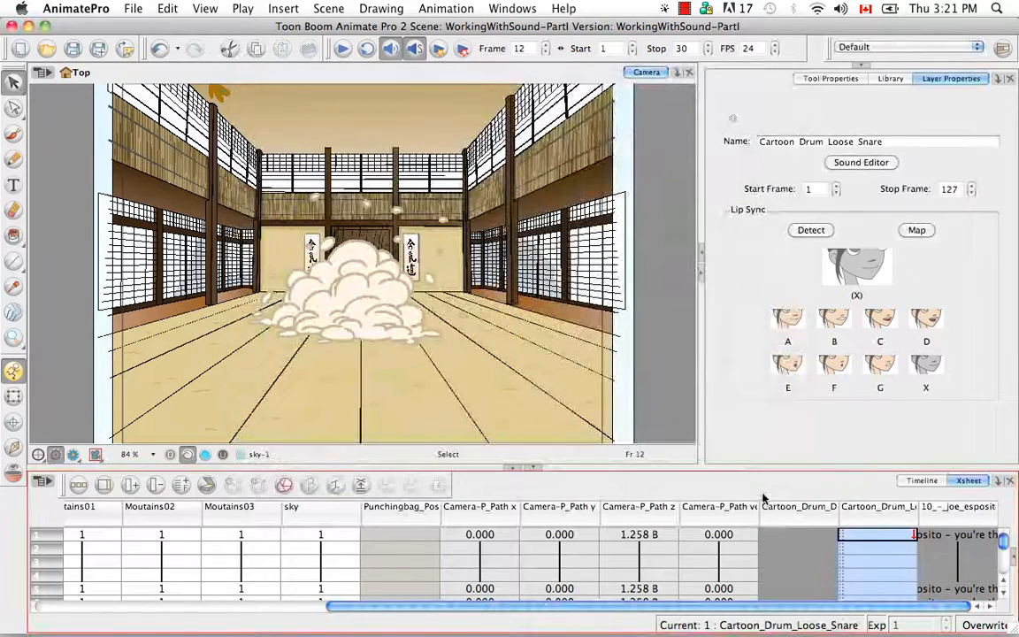
{"action": "left_click", "coordinate": [922, 480]}
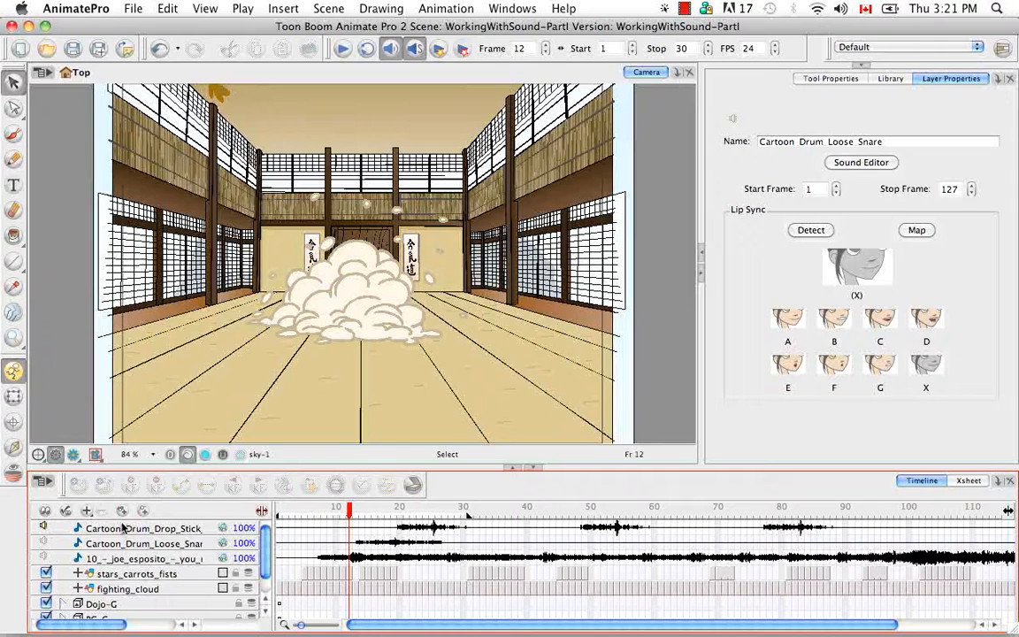
Step: Try to move the looped Drop Stick clip at frame 20 onto the Loose Snare layer, and undo the attempt
{"action": "left_click", "coordinate": [402, 529]}
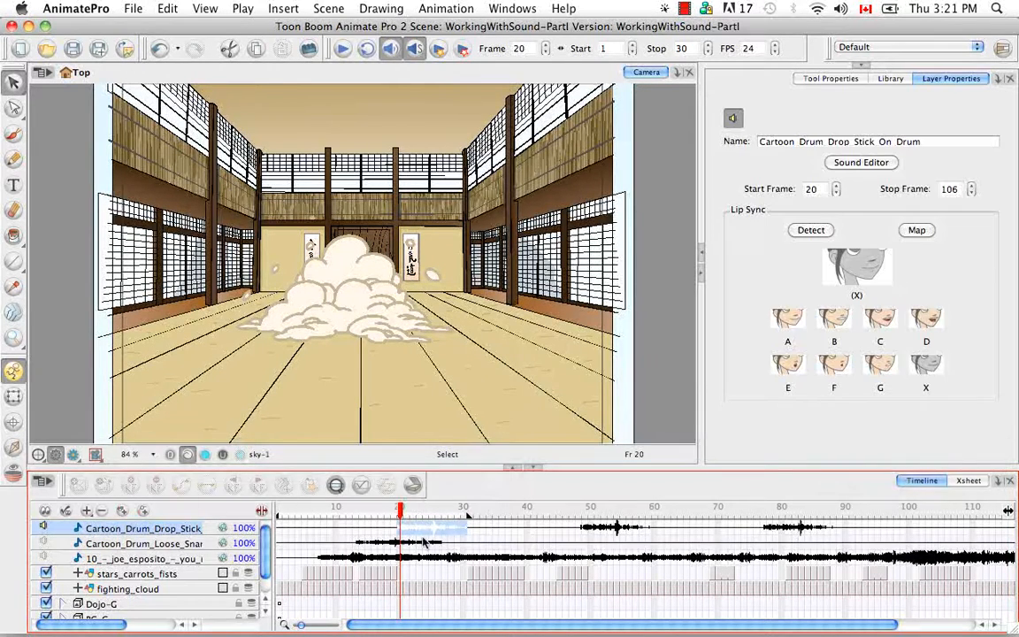
{"action": "left_click_drag", "start_coordinate": [447, 530], "coordinate": [541, 545]}
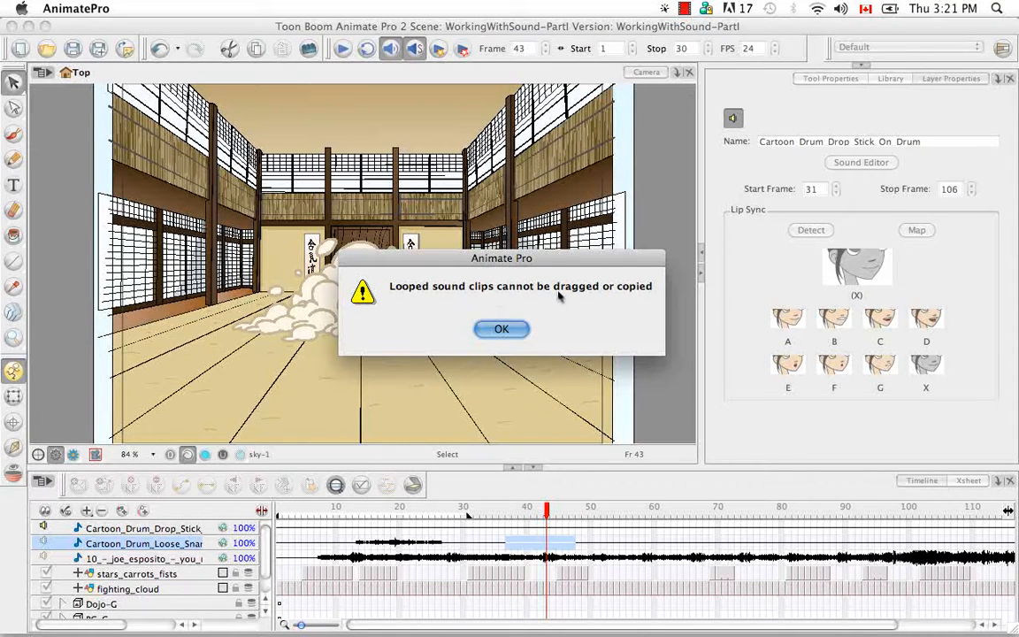
{"action": "left_click", "coordinate": [502, 329]}
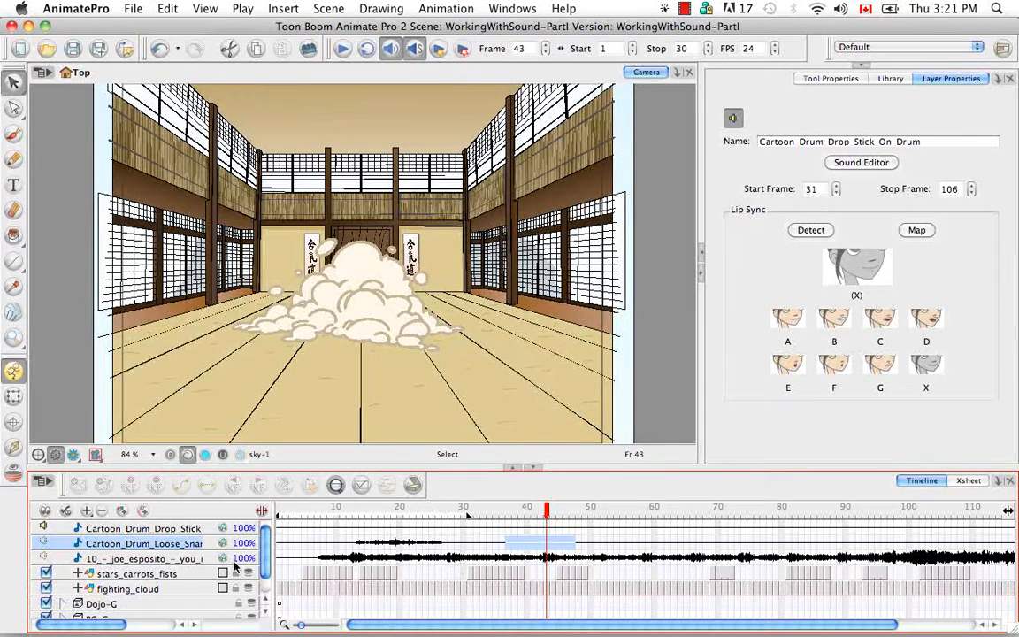
{"action": "left_click", "coordinate": [141, 558]}
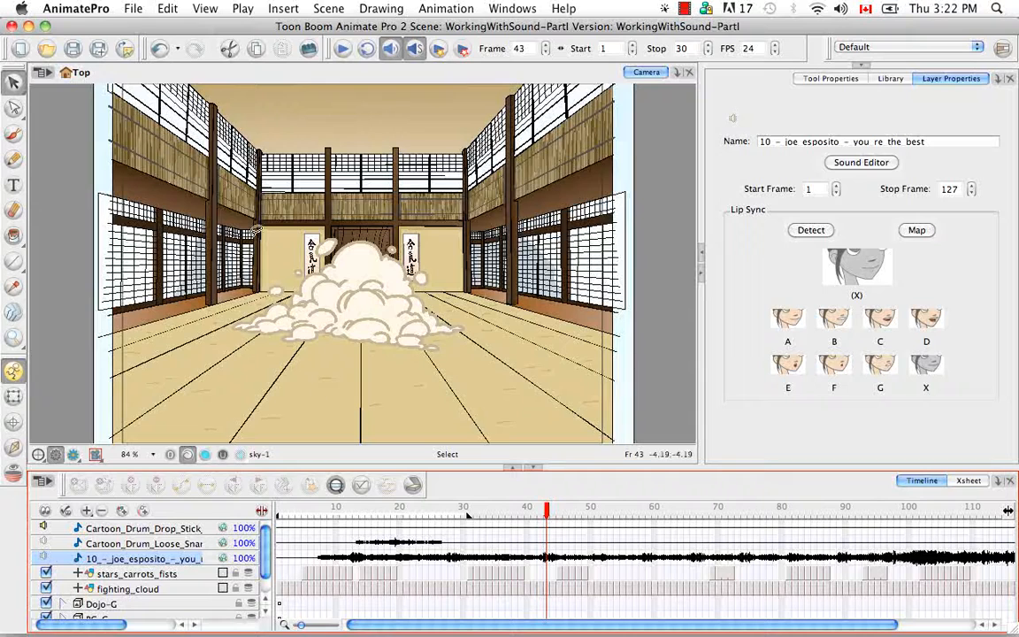
{"action": "left_click", "coordinate": [158, 49]}
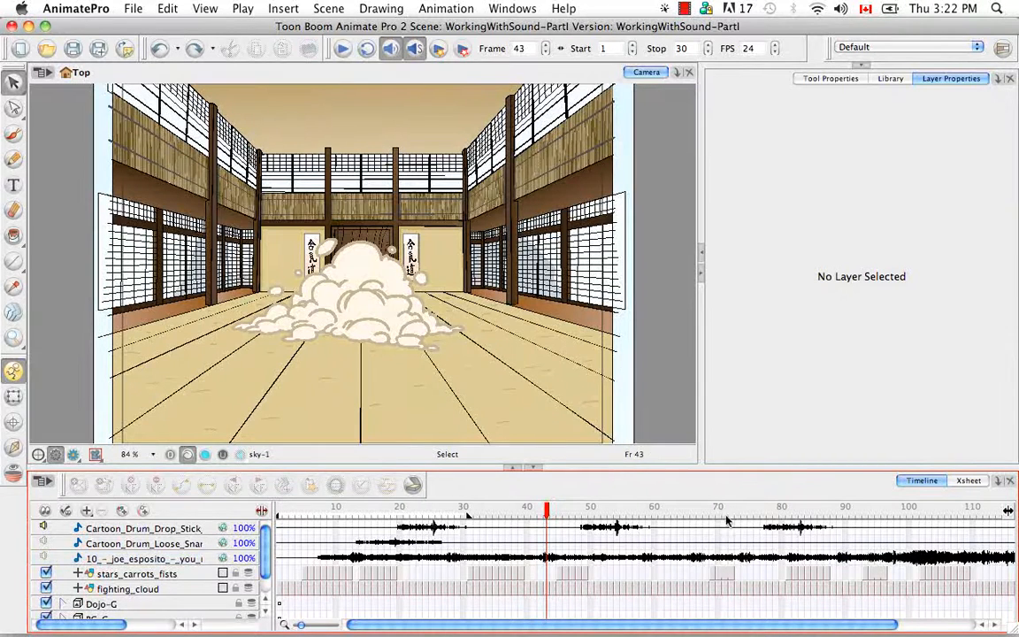
Step: Move the opening section of the song, selected from frame 8, onto the Loose Snare layer starting at frame 30
{"action": "left_click", "coordinate": [321, 559]}
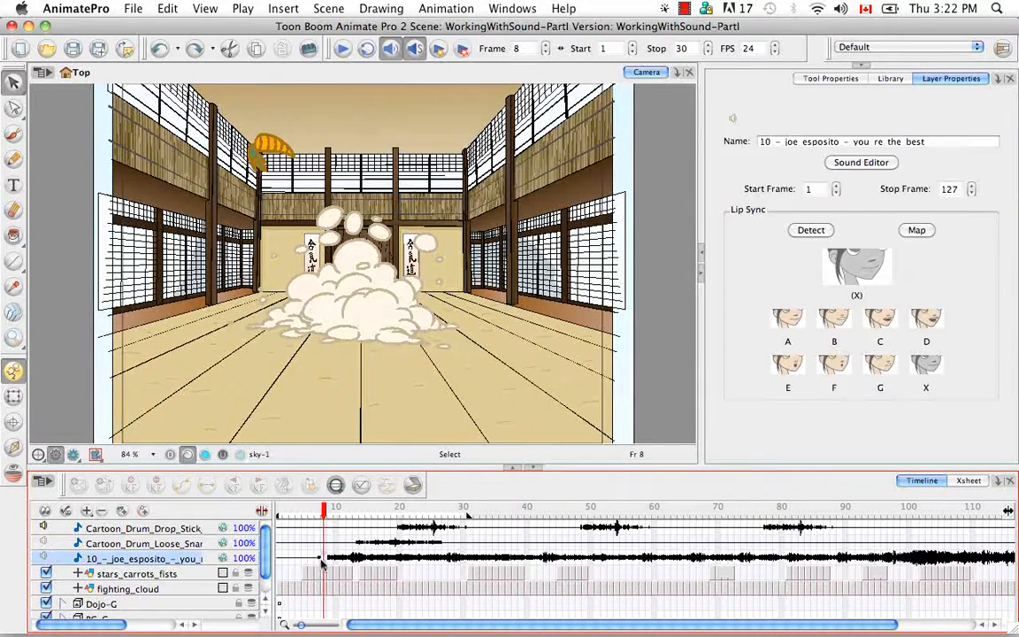
{"action": "left_click", "coordinate": [450, 559], "text": "shift"}
{"action": "left_click_drag", "start_coordinate": [387, 560], "coordinate": [533, 543]}
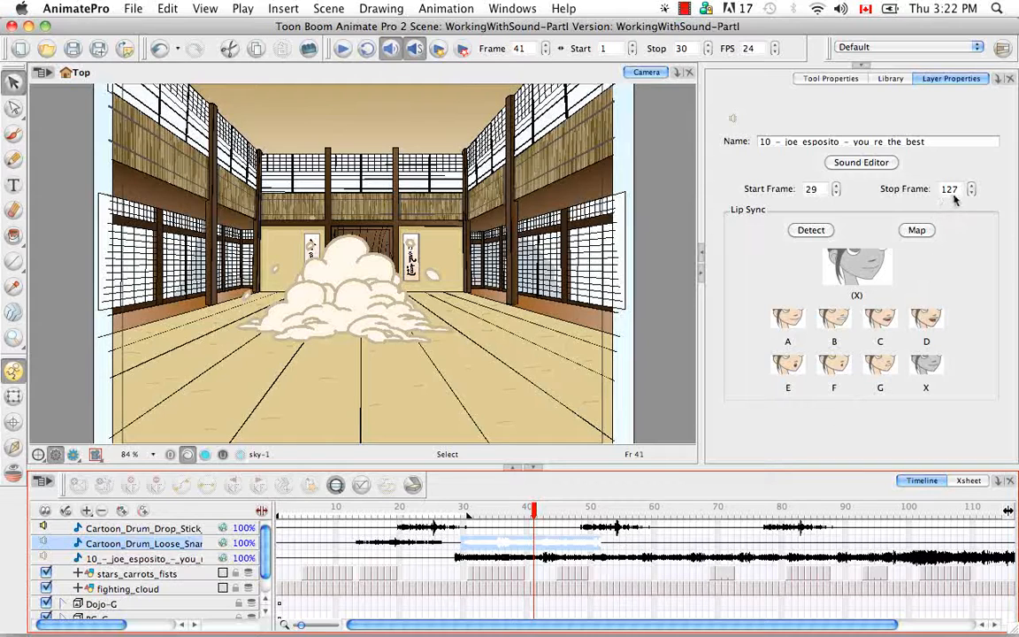
Step: Examine the start and stop frames of the individual clips on the song, Loose Snare and Drop Stick layers
{"action": "left_click_drag", "start_coordinate": [588, 622], "coordinate": [666, 622]}
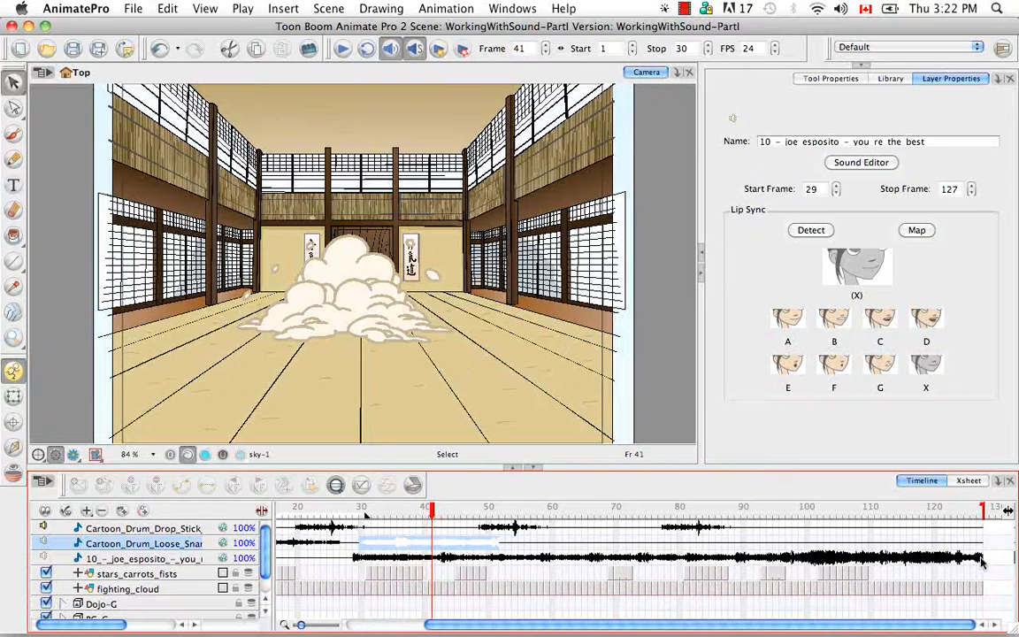
{"action": "left_click", "coordinate": [409, 557]}
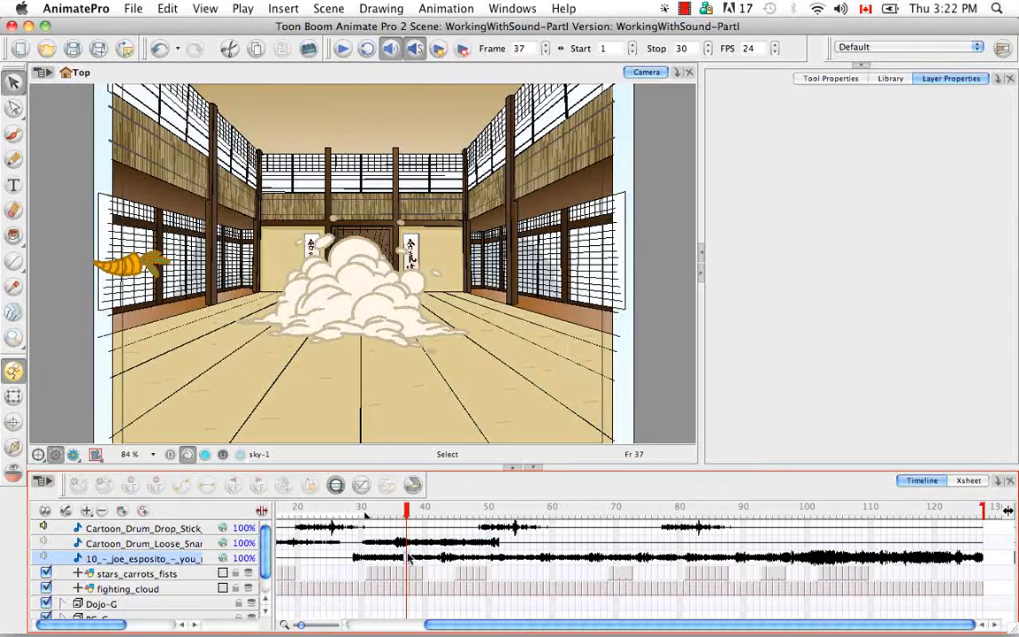
{"action": "left_click", "coordinate": [437, 545]}
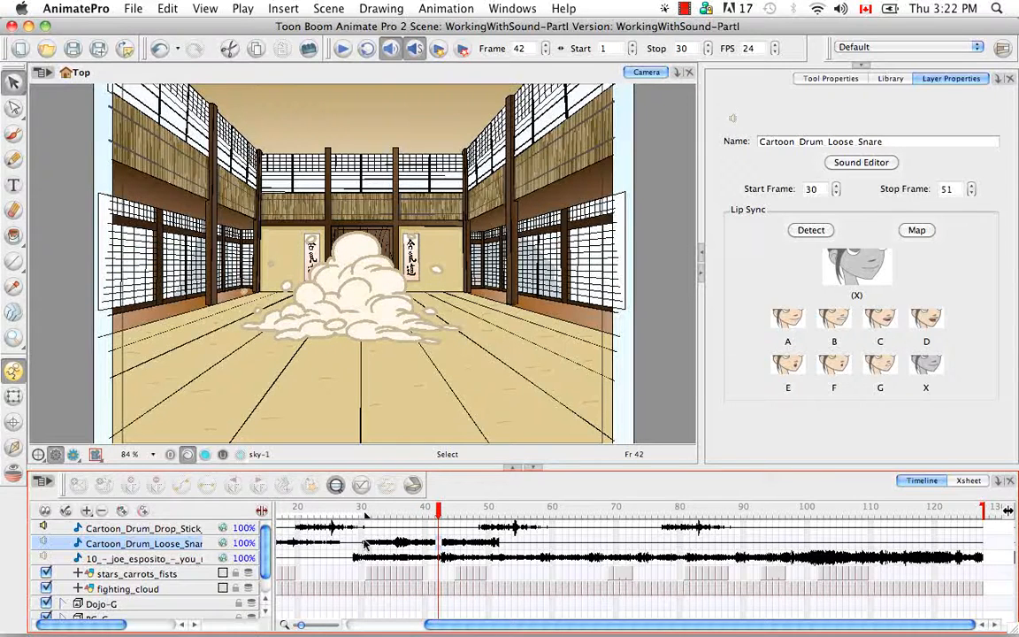
{"action": "left_click", "coordinate": [364, 543]}
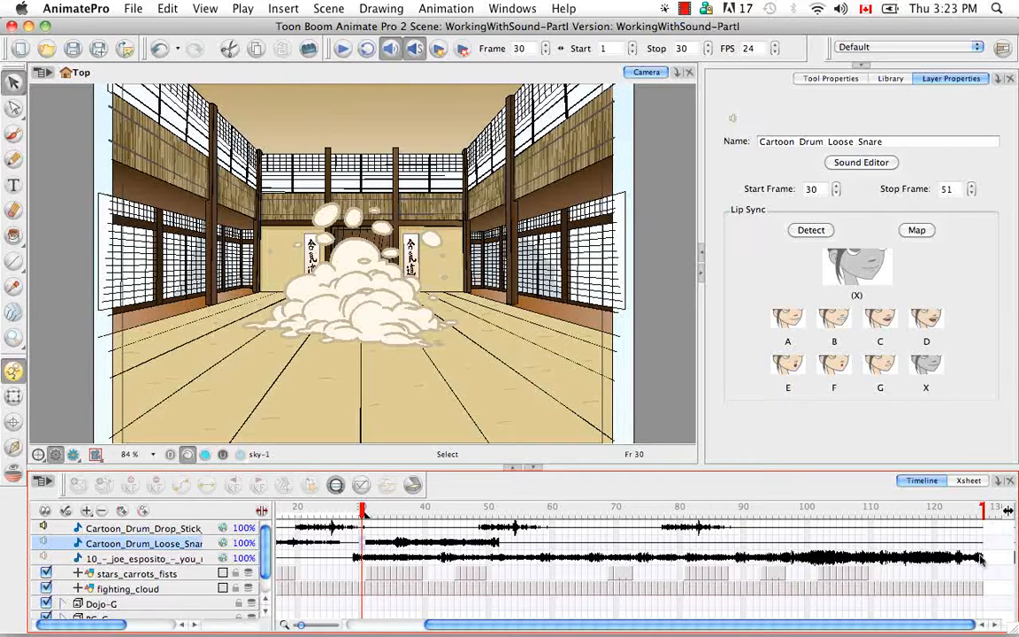
{"action": "left_click", "coordinate": [981, 557]}
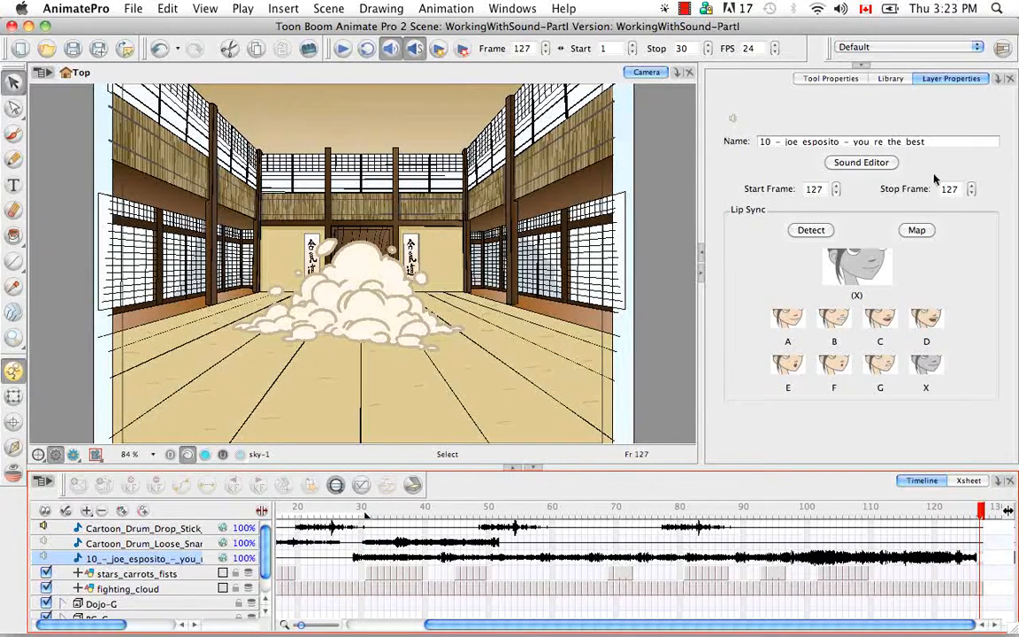
{"action": "left_click", "coordinate": [316, 528]}
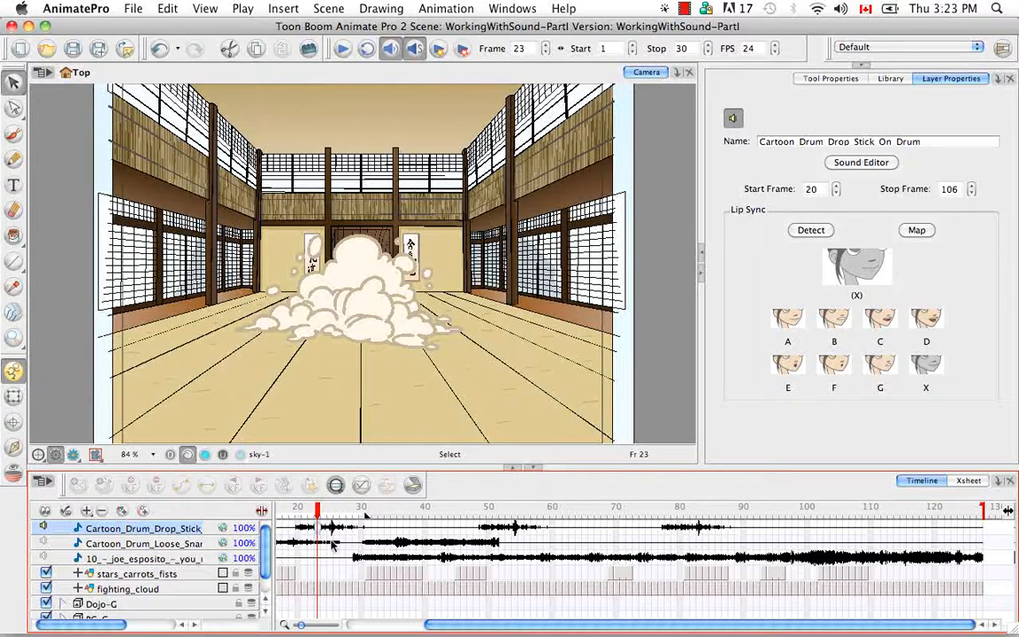
{"action": "left_click_drag", "start_coordinate": [432, 625], "coordinate": [387, 627]}
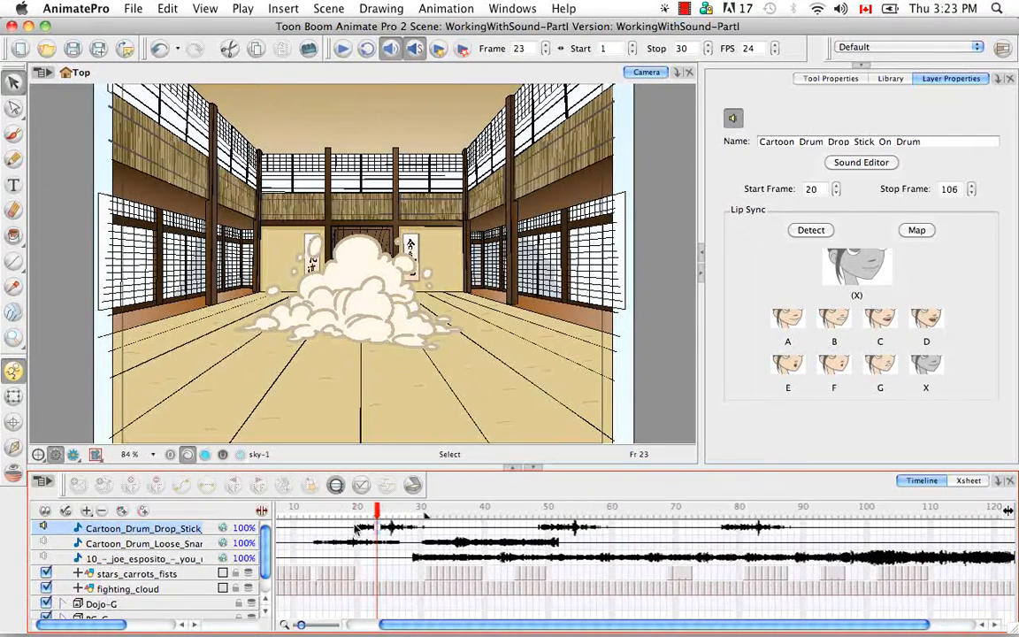
{"action": "left_click", "coordinate": [355, 528]}
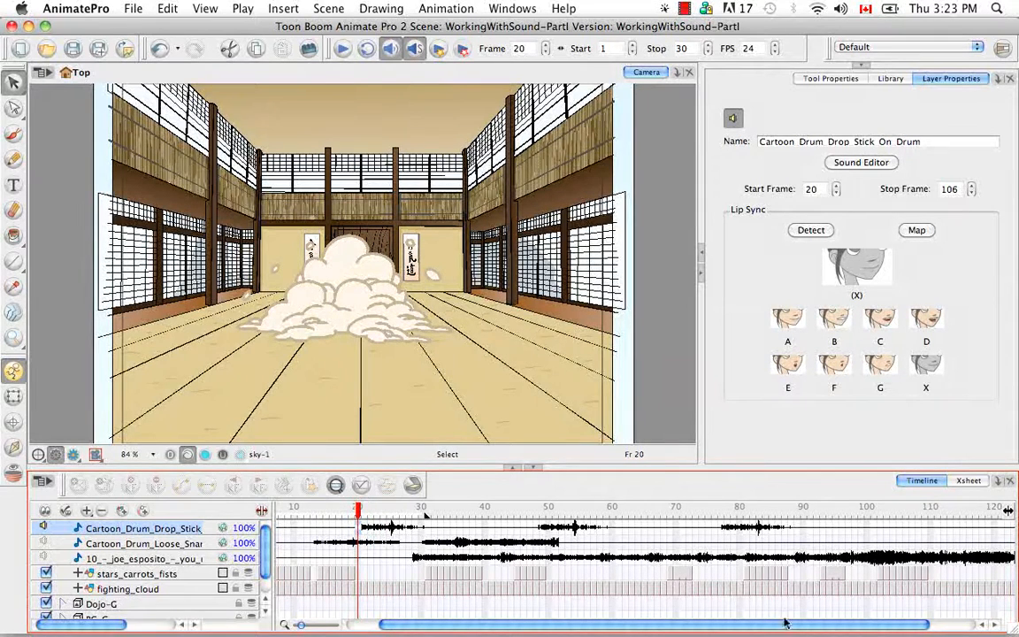
{"action": "left_click_drag", "start_coordinate": [800, 626], "coordinate": [855, 626]}
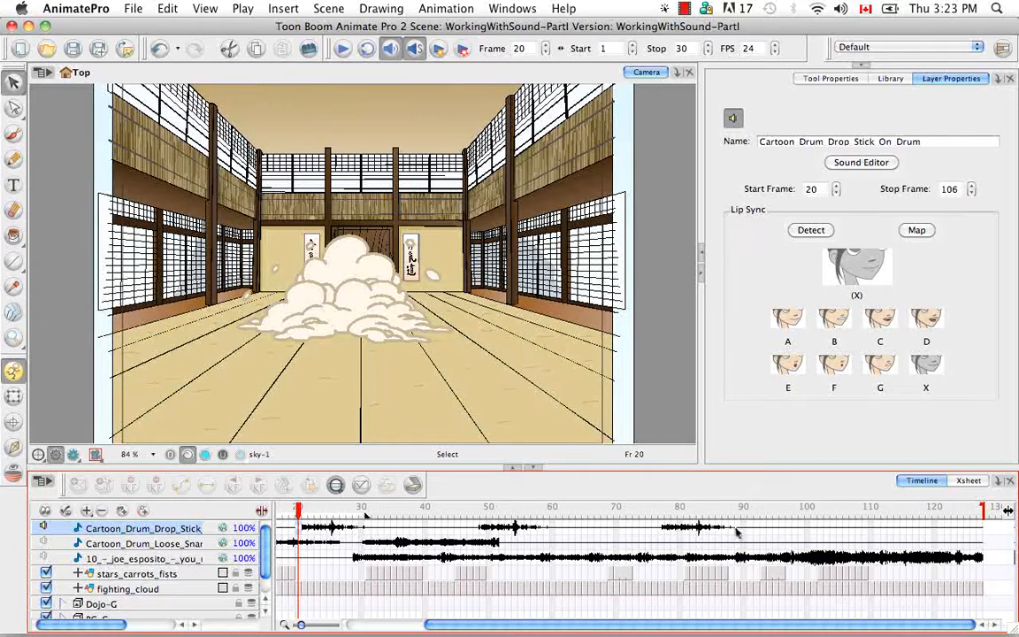
{"action": "left_click", "coordinate": [837, 530]}
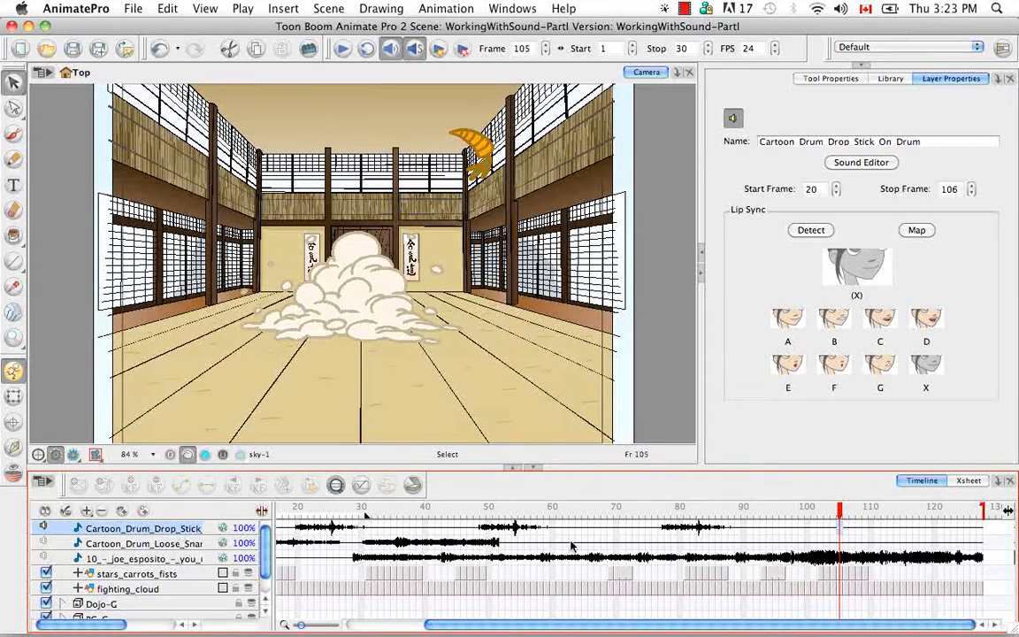
Step: Move the start of the song clip in the Loose Snare sound element to frame 27 and close the editor
{"action": "left_click", "coordinate": [154, 544]}
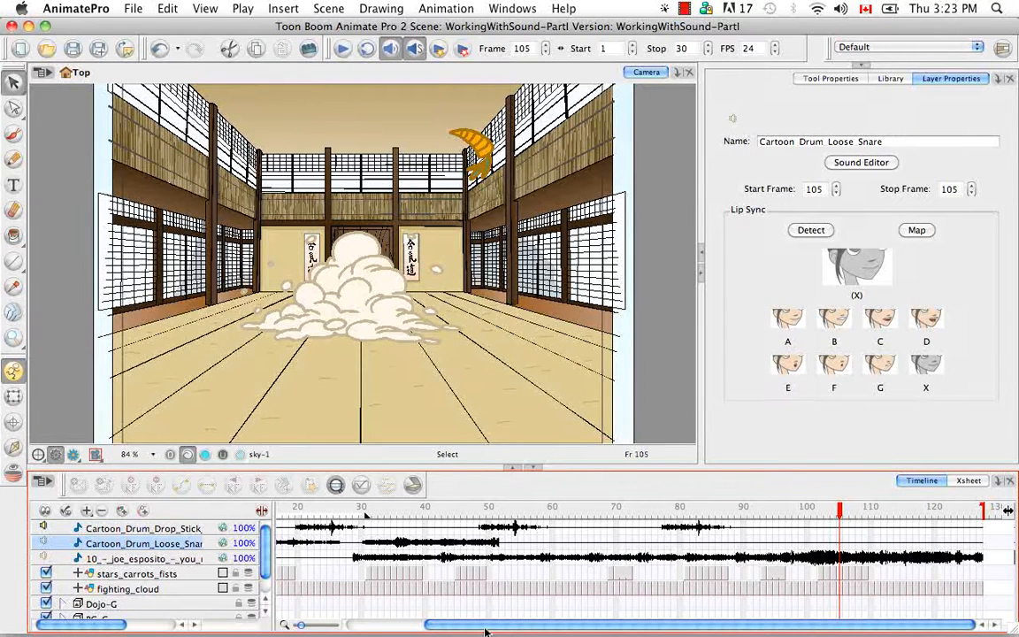
{"action": "left_click_drag", "start_coordinate": [484, 631], "coordinate": [408, 630]}
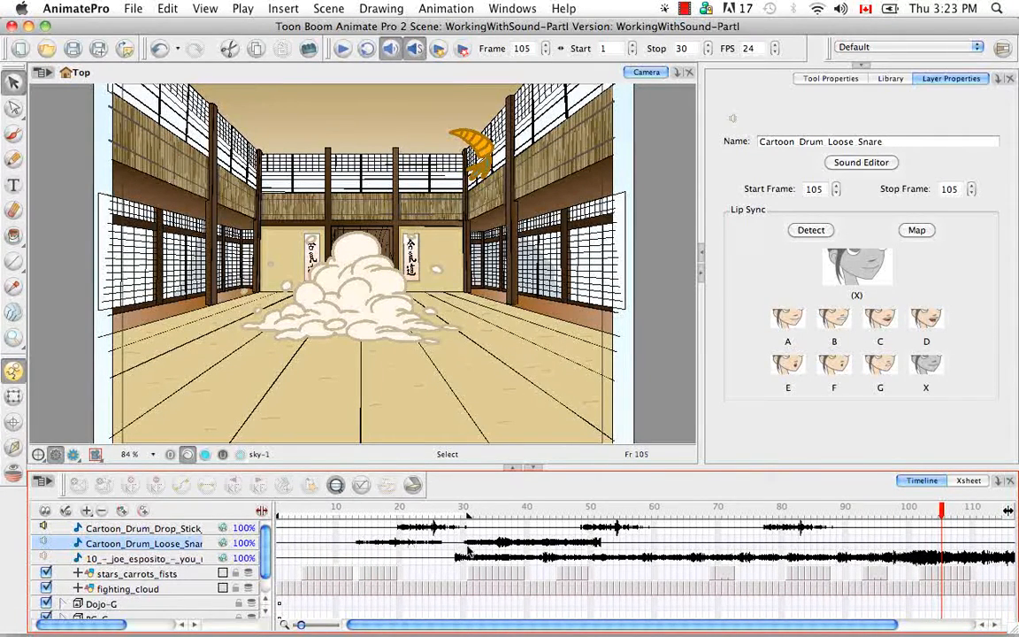
{"action": "left_click", "coordinate": [864, 165]}
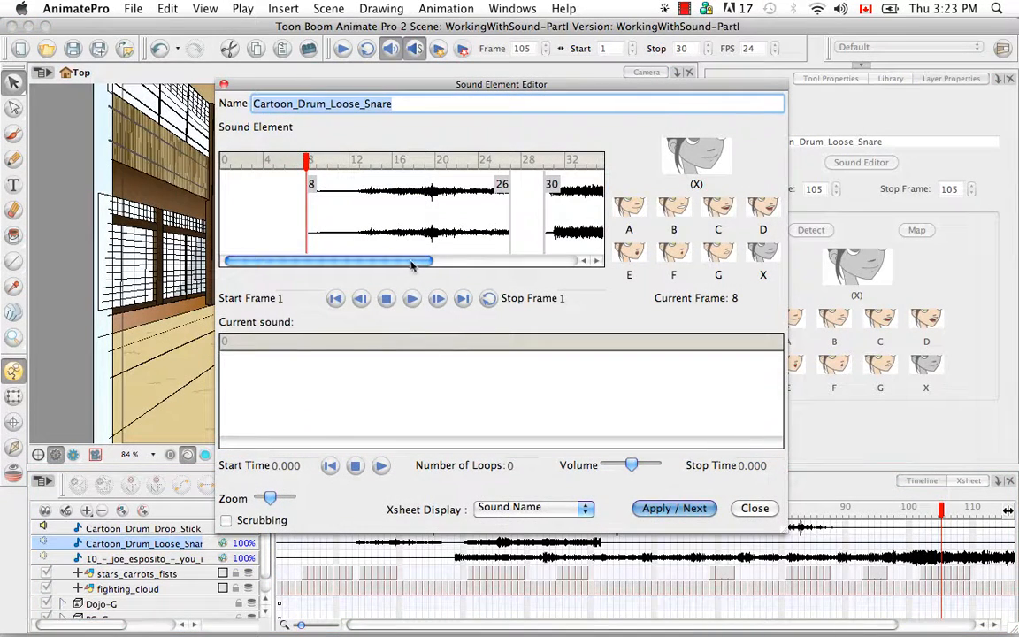
{"action": "left_click_drag", "start_coordinate": [411, 263], "coordinate": [471, 262]}
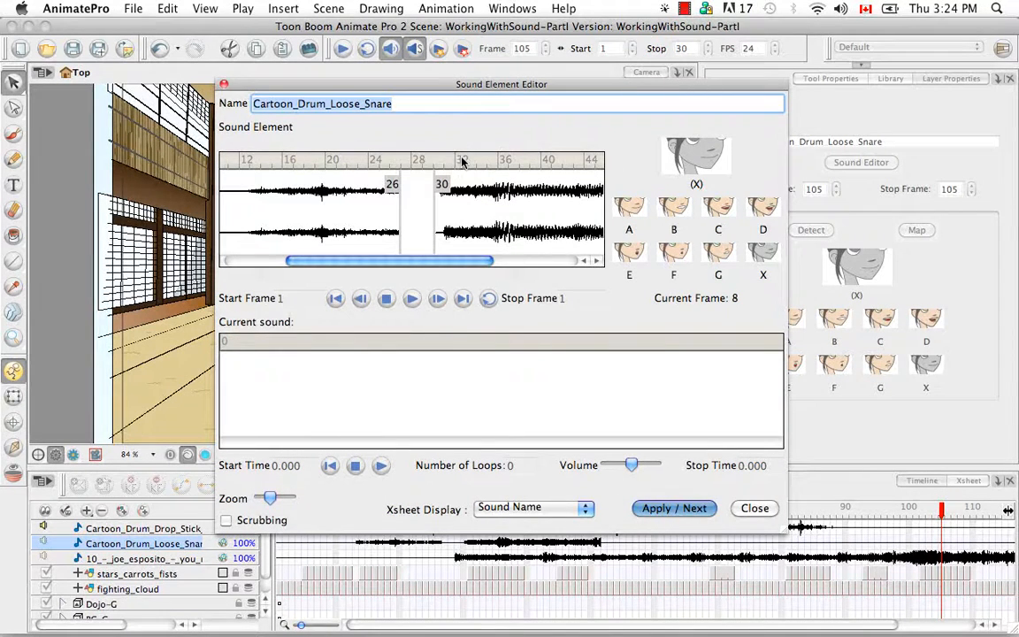
{"action": "left_click_drag", "start_coordinate": [486, 260], "coordinate": [463, 262]}
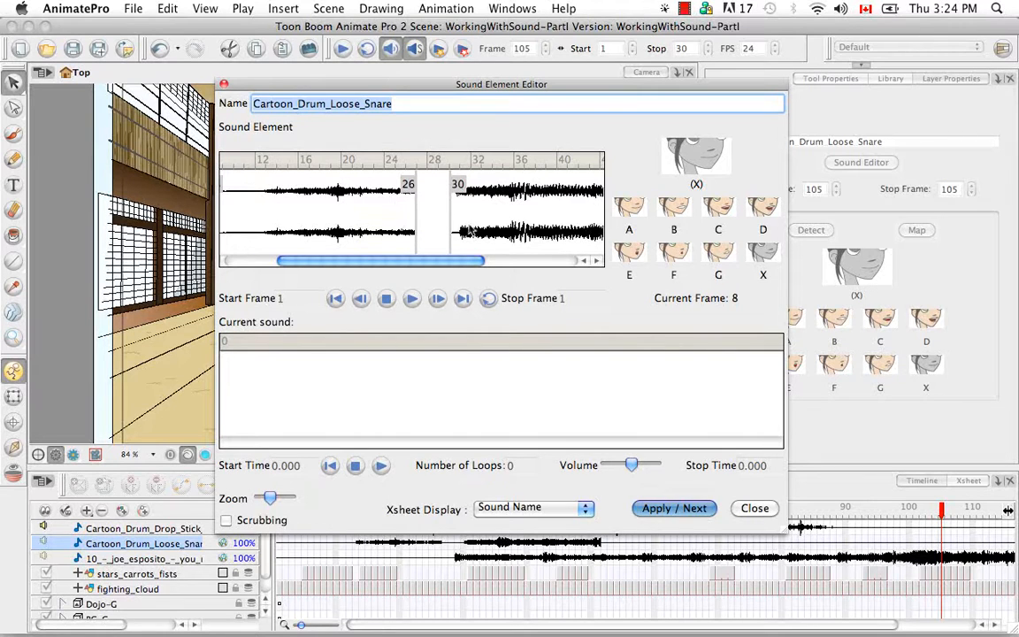
{"action": "left_click_drag", "start_coordinate": [451, 225], "coordinate": [405, 194]}
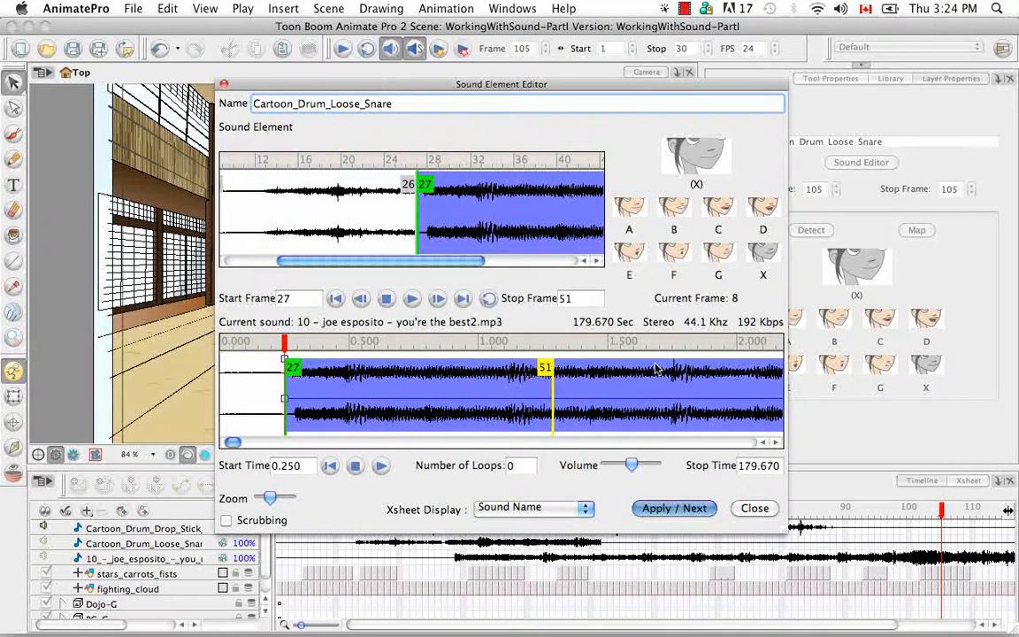
{"action": "left_click", "coordinate": [755, 508]}
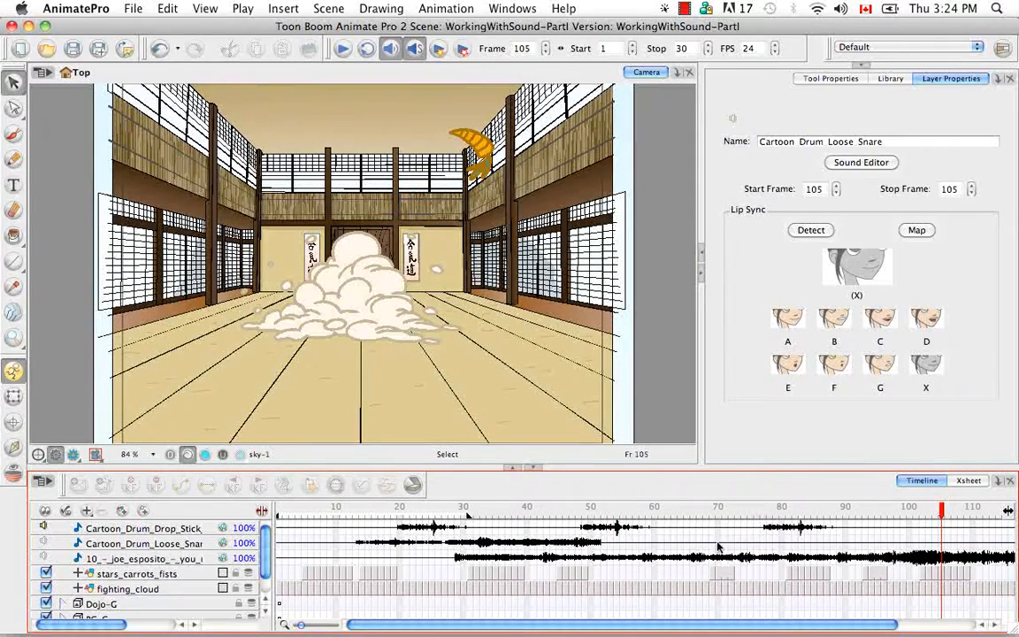
Step: Undo the song clip's start change and the move of the song section onto the Loose Snare layer
{"action": "left_click", "coordinate": [157, 50]}
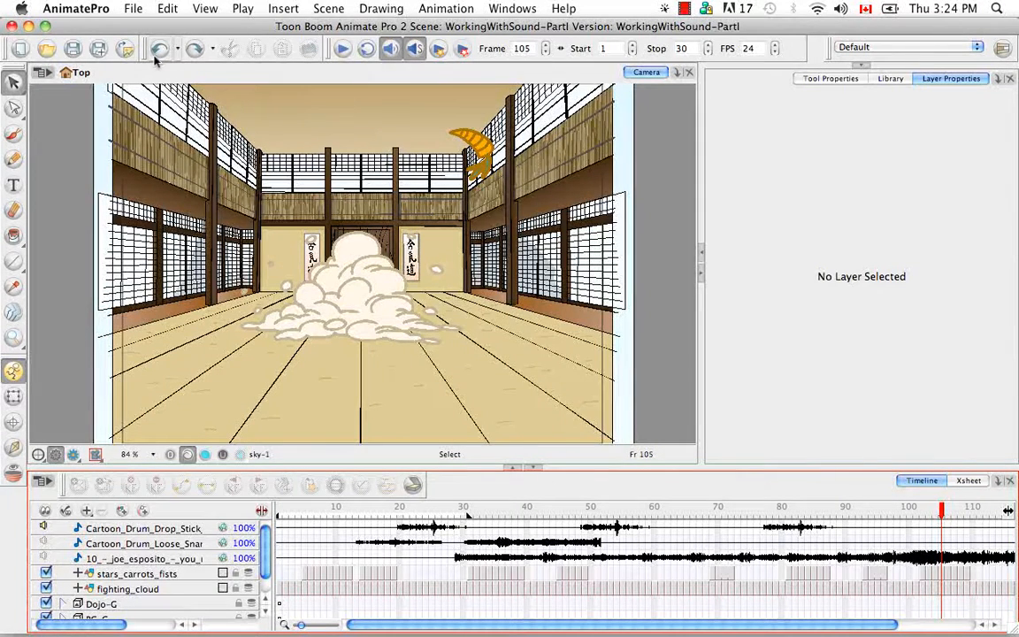
{"action": "left_click", "coordinate": [157, 51]}
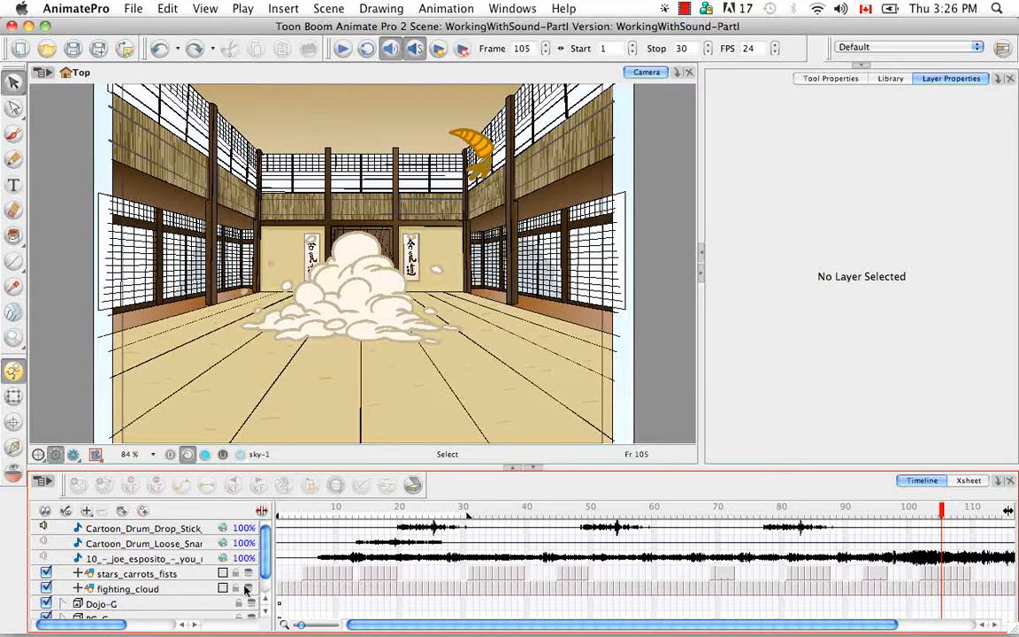
Step: Add a new empty sound layer to the Timeline
{"action": "left_click", "coordinate": [86, 511]}
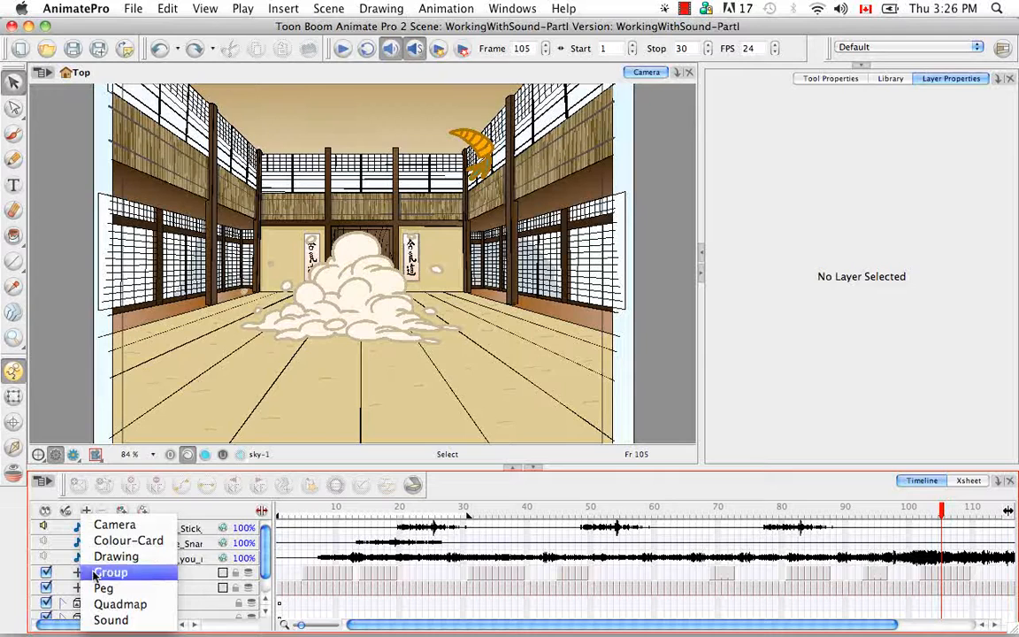
{"action": "left_click", "coordinate": [110, 620]}
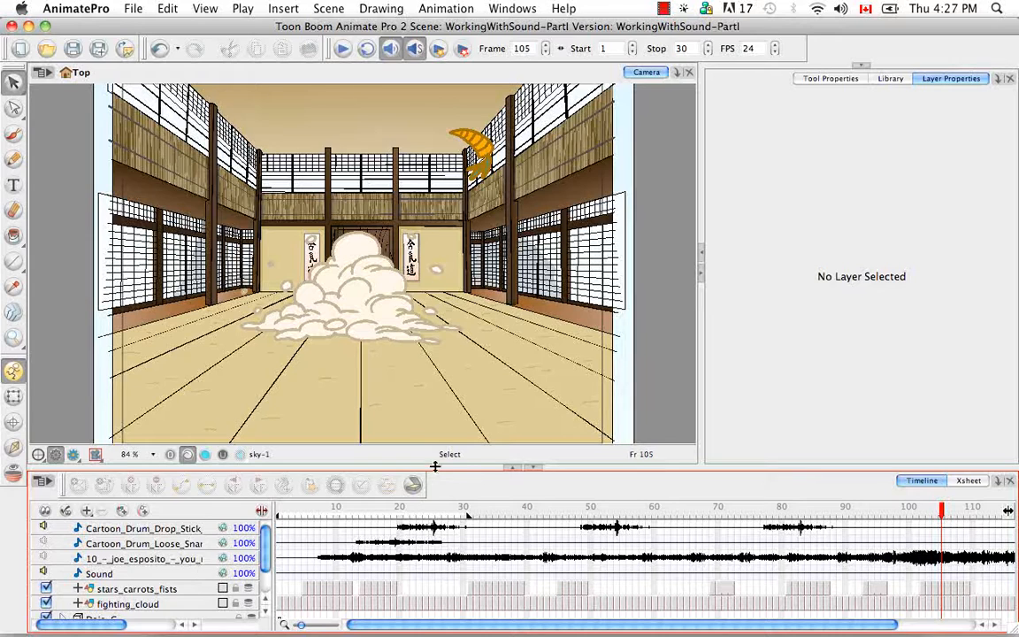
Step: Customize the Timeline toolbar by adding the Add Sound tool to it and apply the change
{"action": "right_click", "coordinate": [63, 489]}
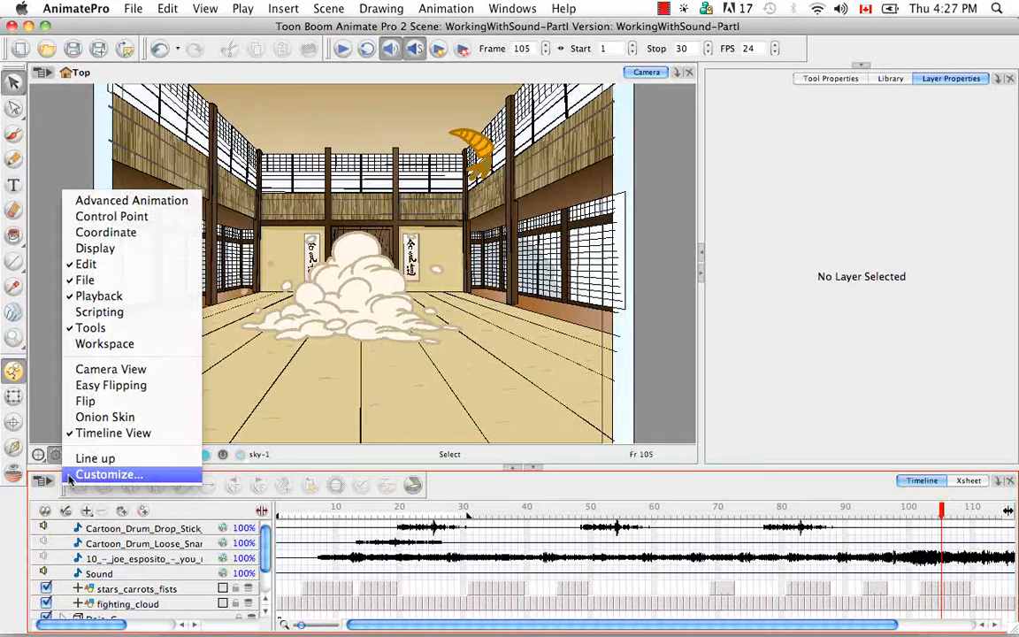
{"action": "left_click", "coordinate": [106, 475]}
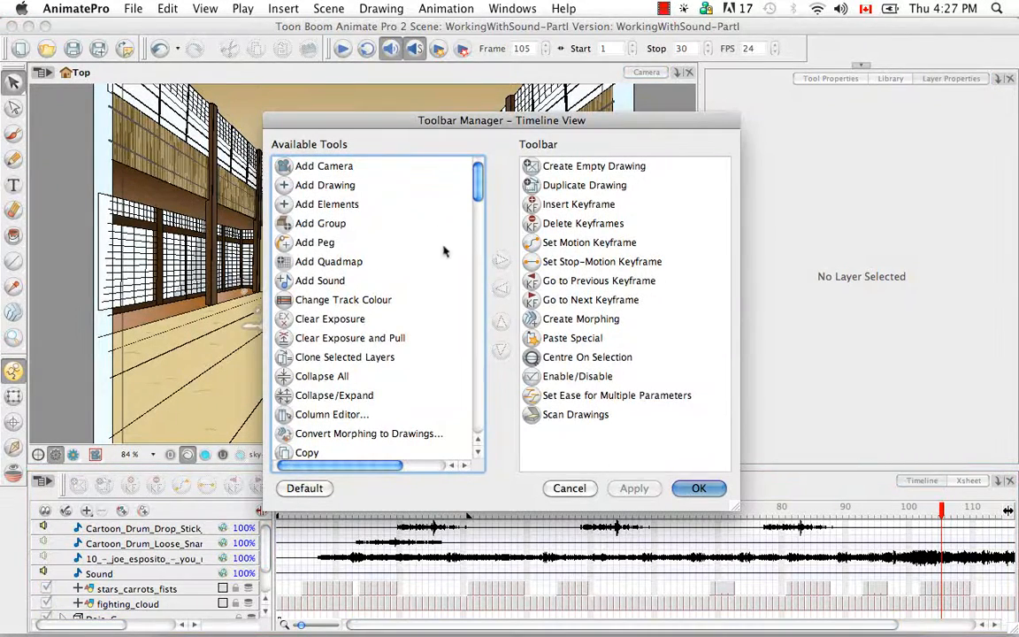
{"action": "left_click", "coordinate": [311, 281]}
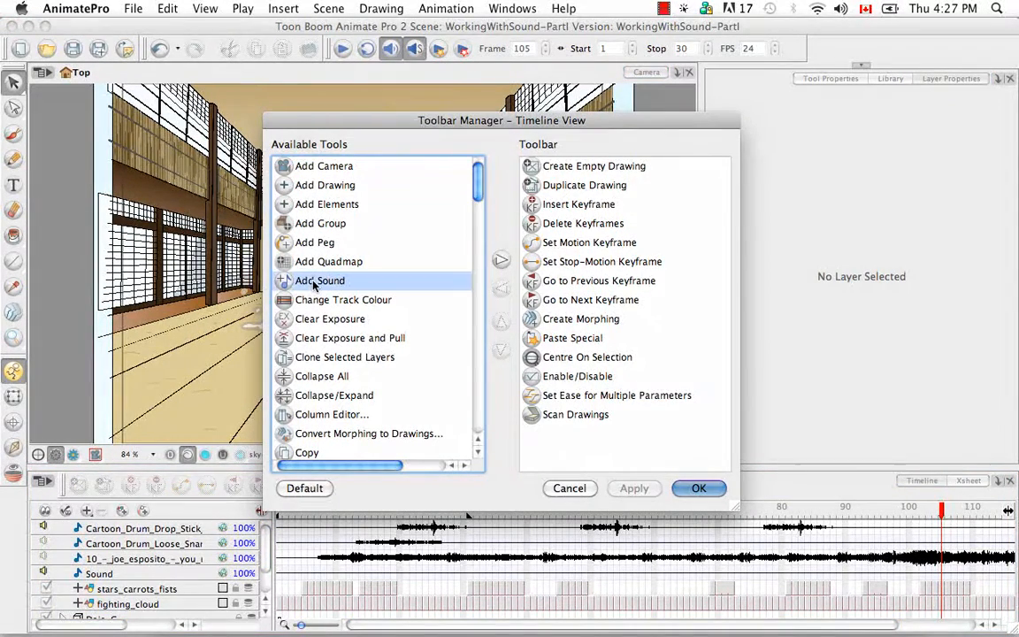
{"action": "left_click", "coordinate": [501, 260]}
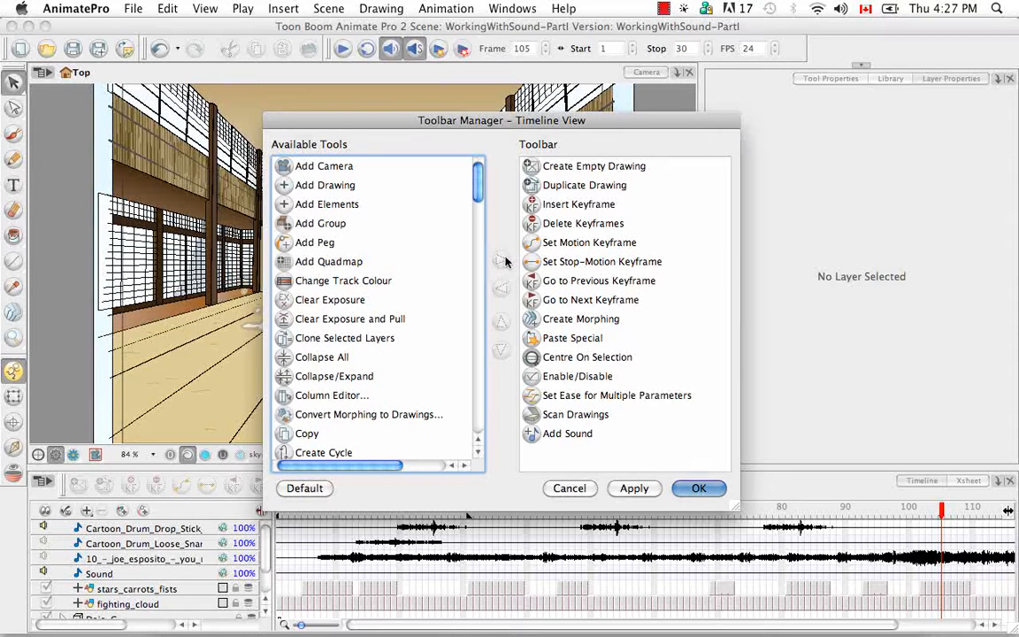
{"action": "left_click", "coordinate": [634, 489]}
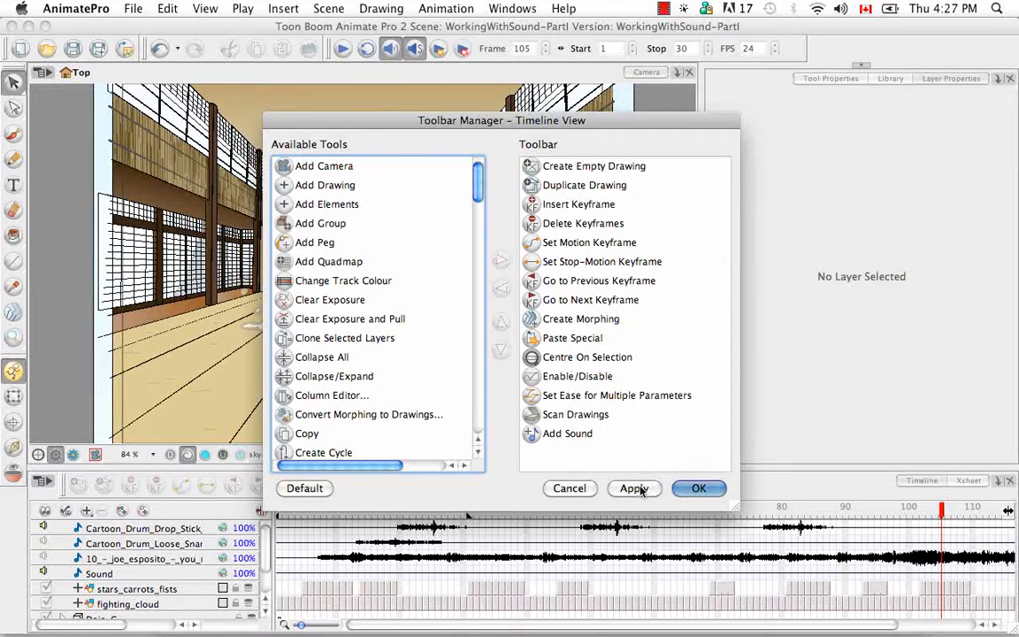
{"action": "left_click", "coordinate": [699, 489]}
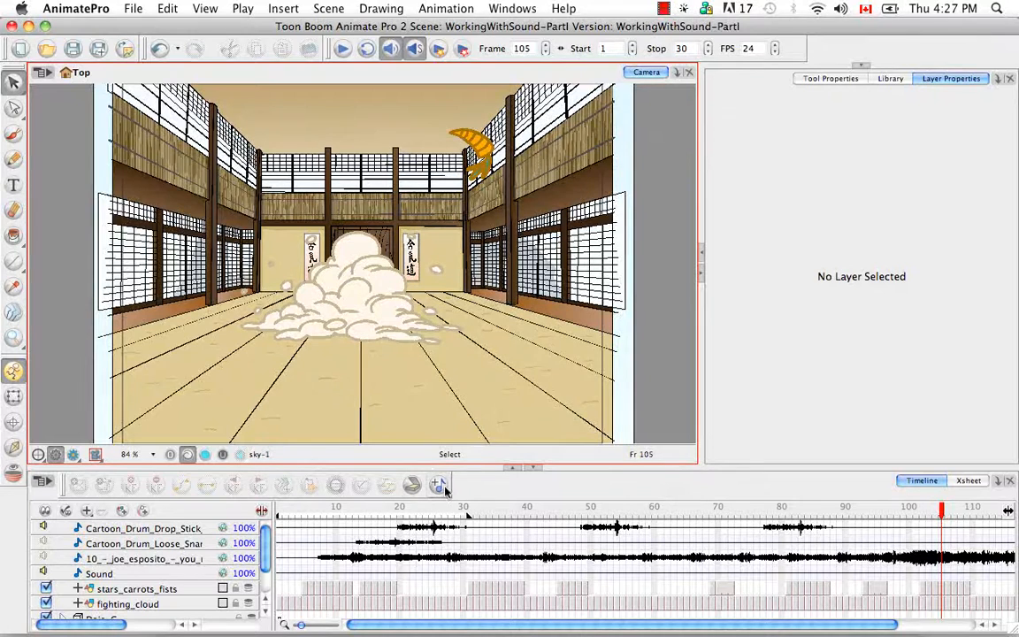
Step: Add a second empty sound layer with the Add Sound tool and check its column in the Xsheet
{"action": "left_click", "coordinate": [439, 488]}
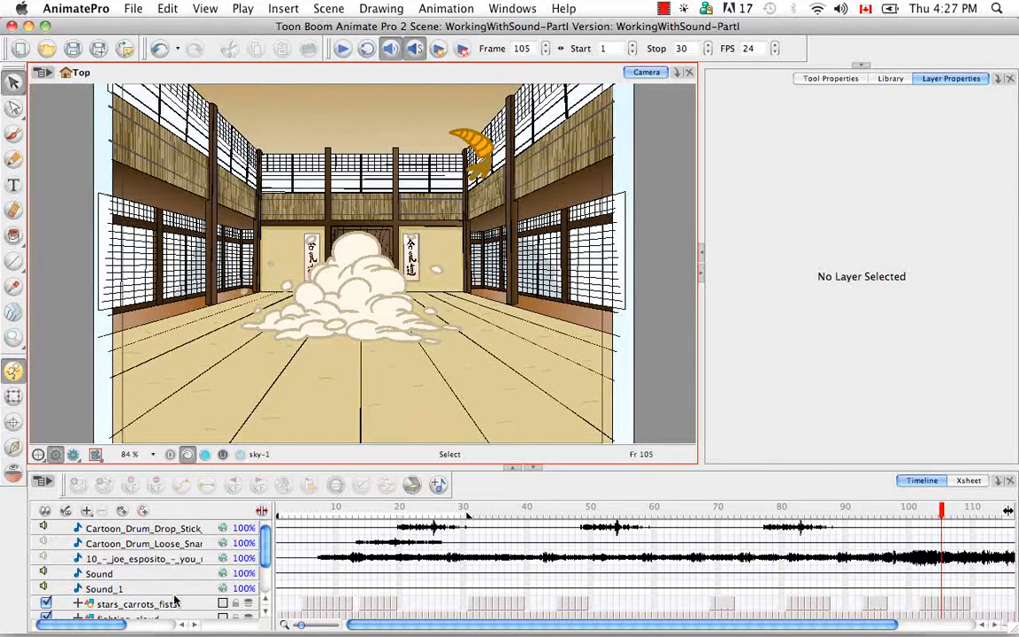
{"action": "left_click", "coordinate": [969, 480]}
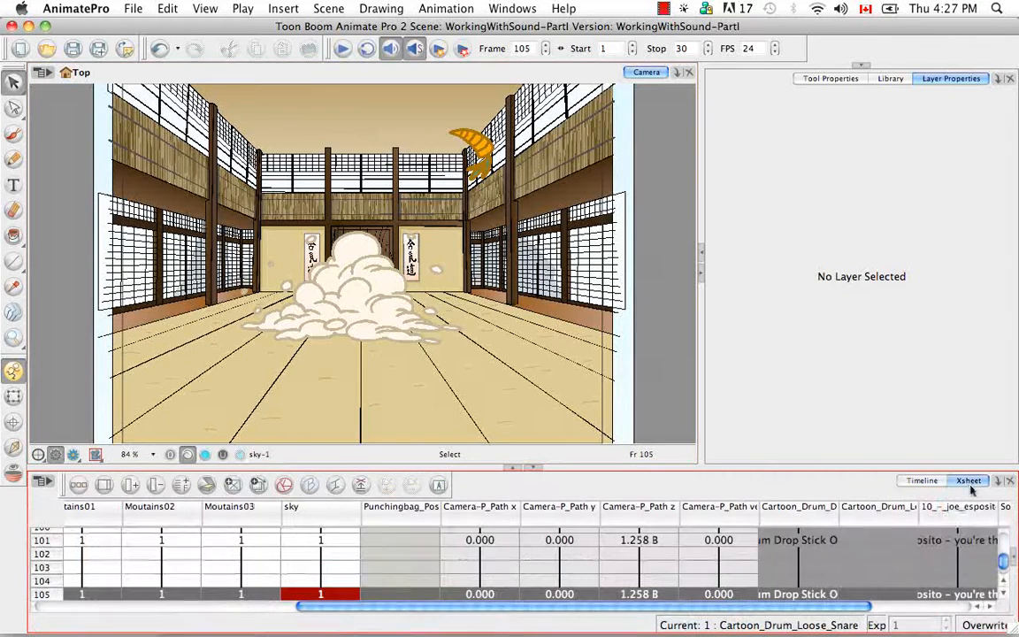
{"action": "left_click_drag", "start_coordinate": [842, 610], "coordinate": [982, 592]}
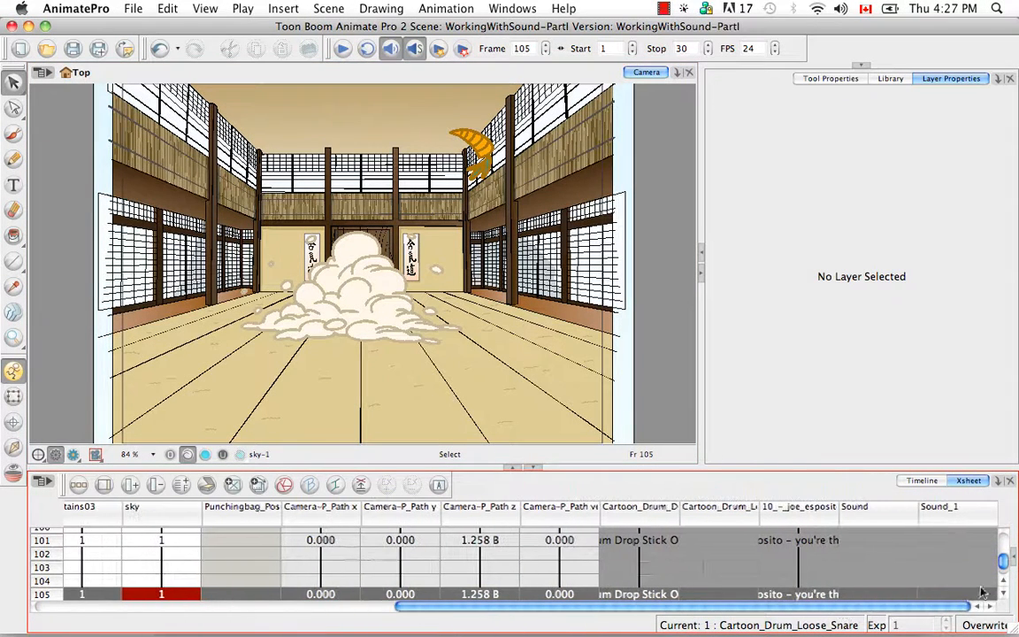
{"action": "left_click", "coordinate": [924, 482]}
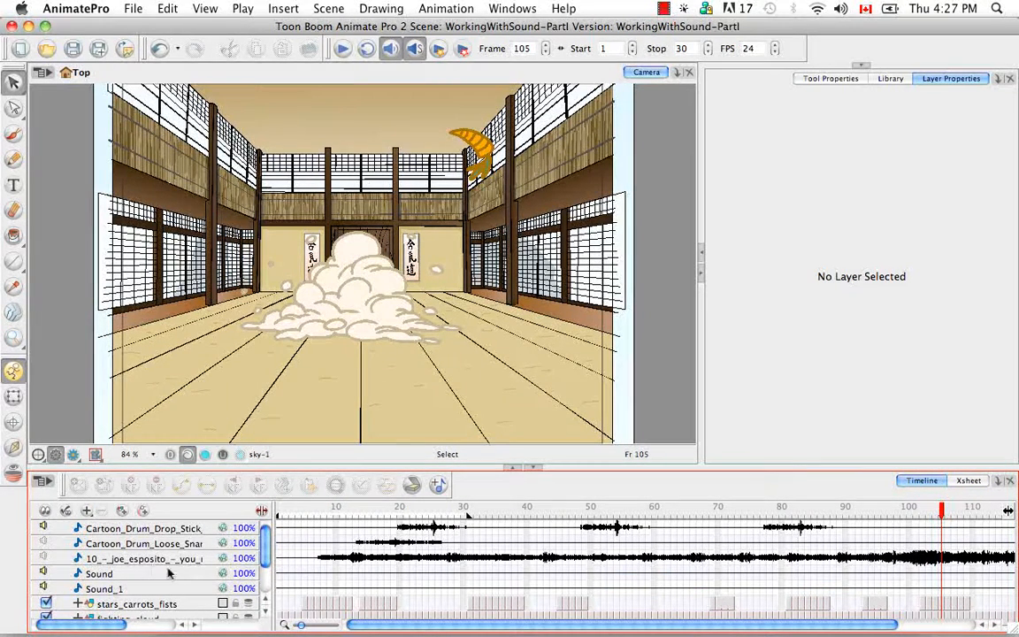
Step: Try moving the song section from frame 21 to about frame 40 onto the empty Sound layer, and undo the move
{"action": "left_click", "coordinate": [320, 560]}
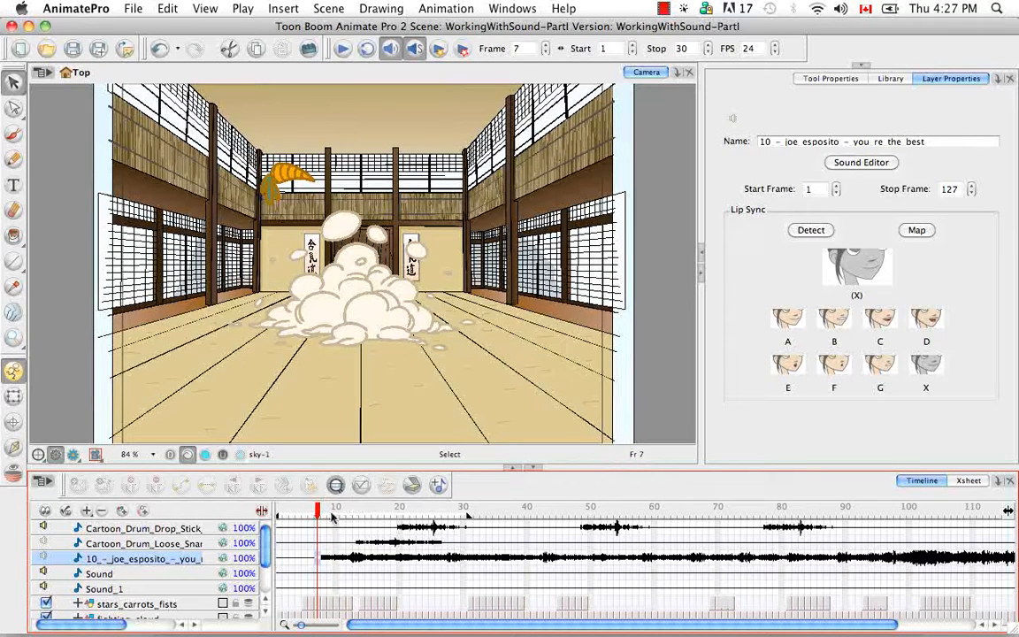
{"action": "left_click_drag", "start_coordinate": [365, 520], "coordinate": [406, 515]}
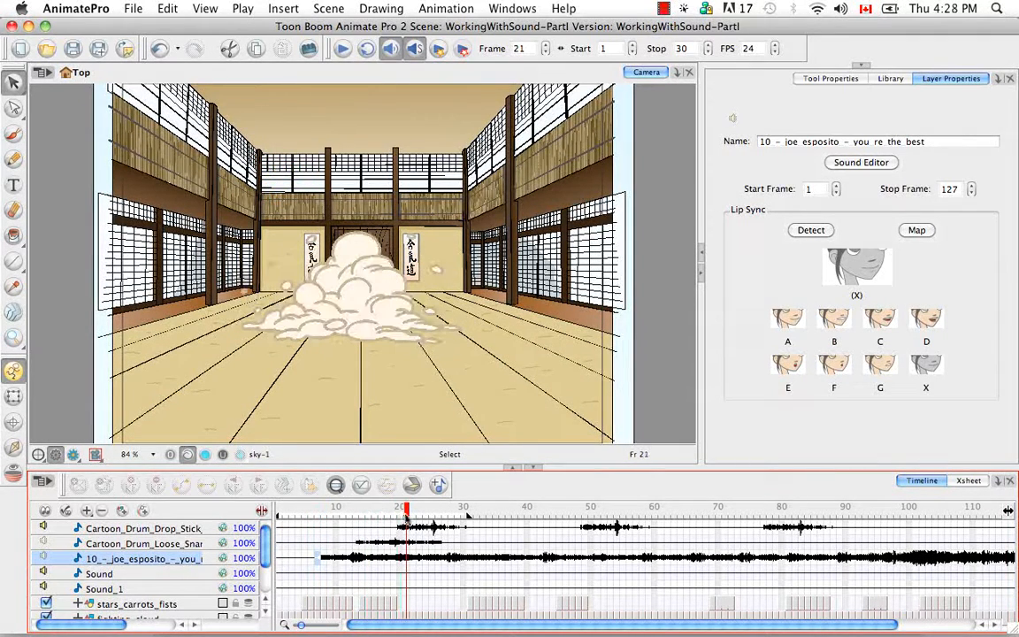
{"action": "left_click", "coordinate": [406, 560]}
{"action": "left_click", "coordinate": [526, 564], "text": "shift"}
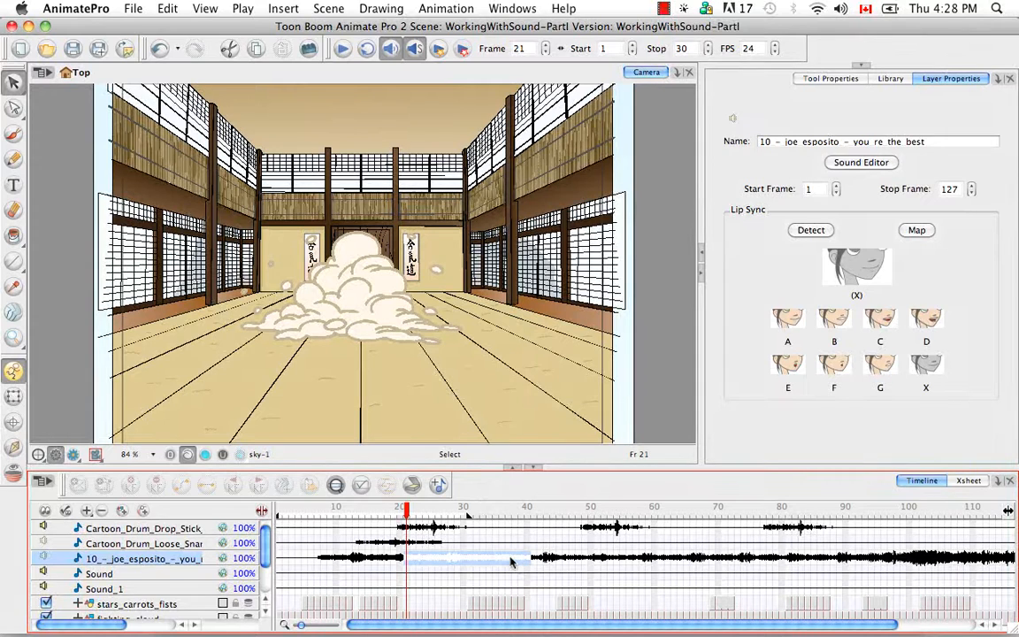
{"action": "left_click_drag", "start_coordinate": [511, 564], "coordinate": [510, 571]}
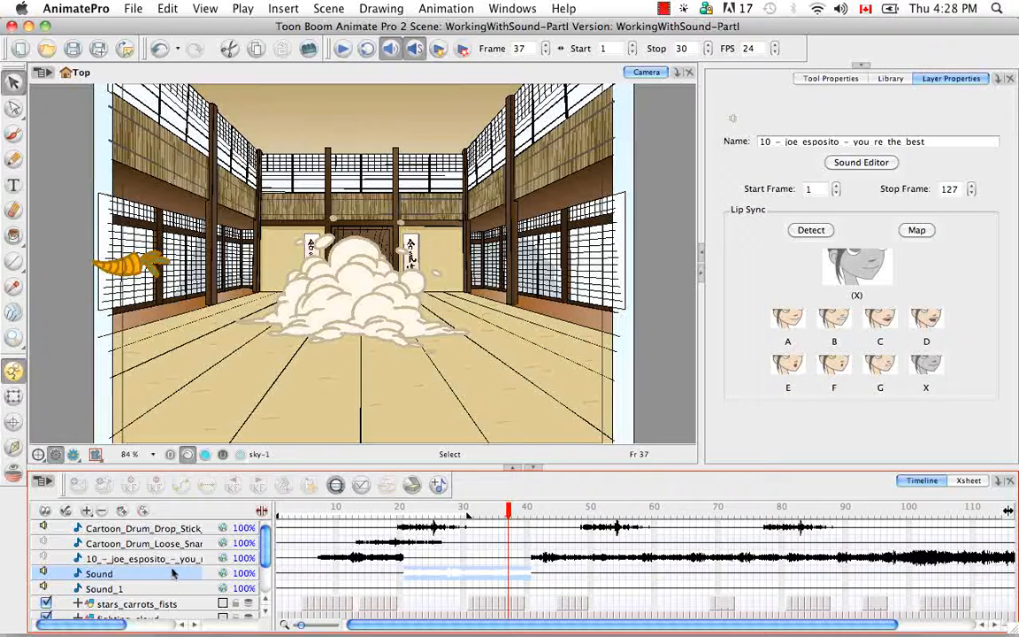
{"action": "left_click", "coordinate": [141, 558]}
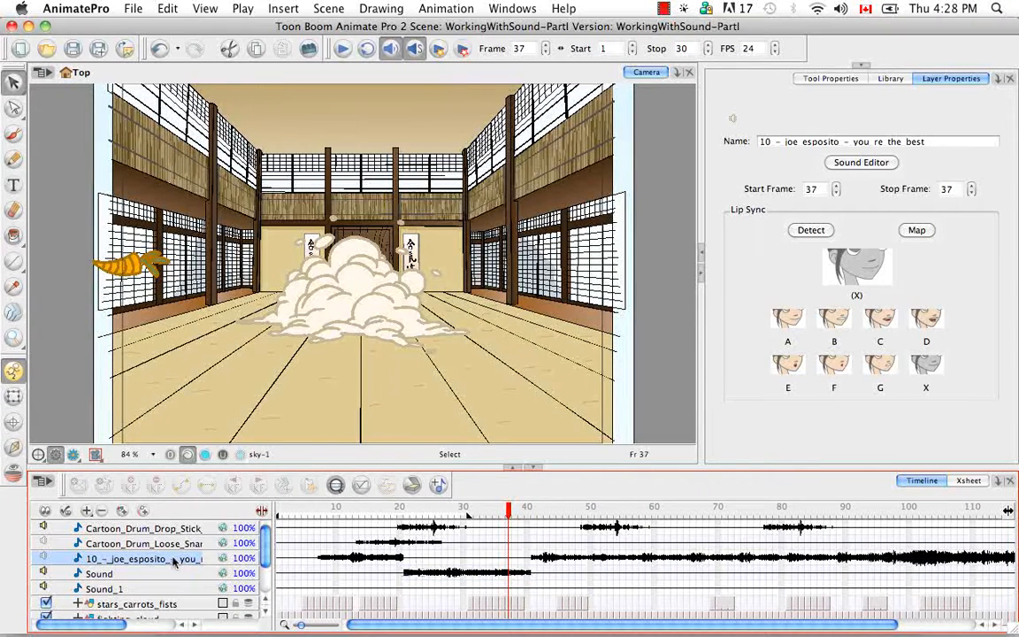
{"action": "left_click", "coordinate": [159, 48]}
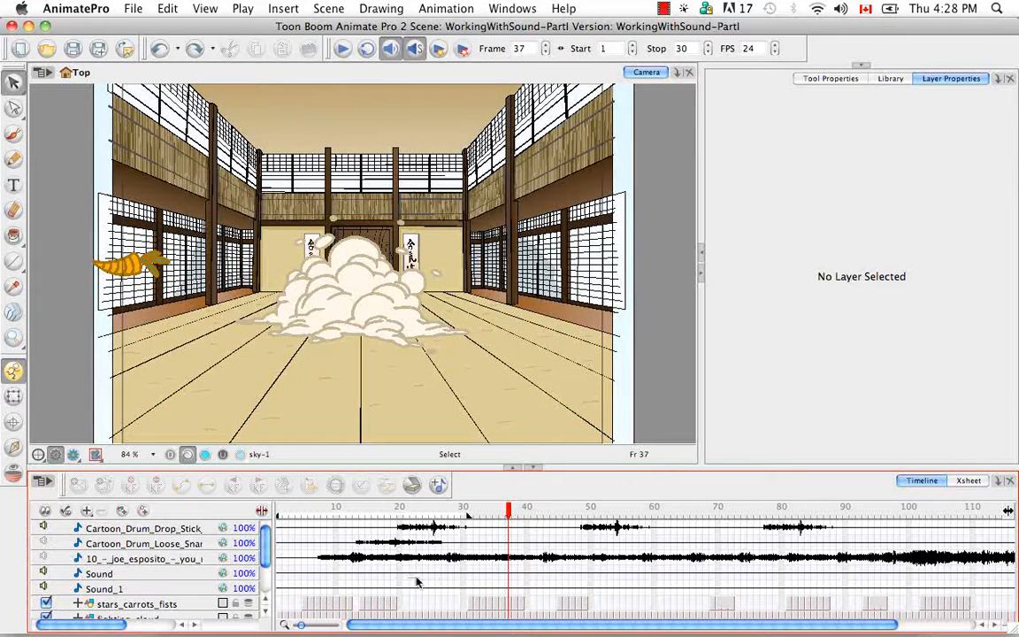
Step: Duplicate the song's sound layer in the Timeline
{"action": "left_click", "coordinate": [183, 560]}
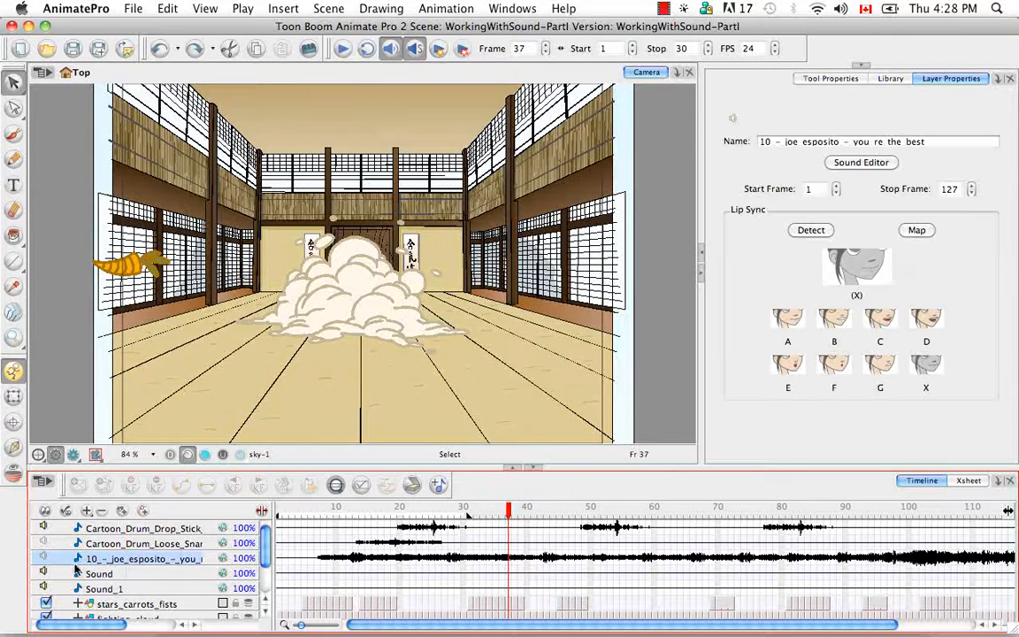
{"action": "right_click", "coordinate": [137, 566]}
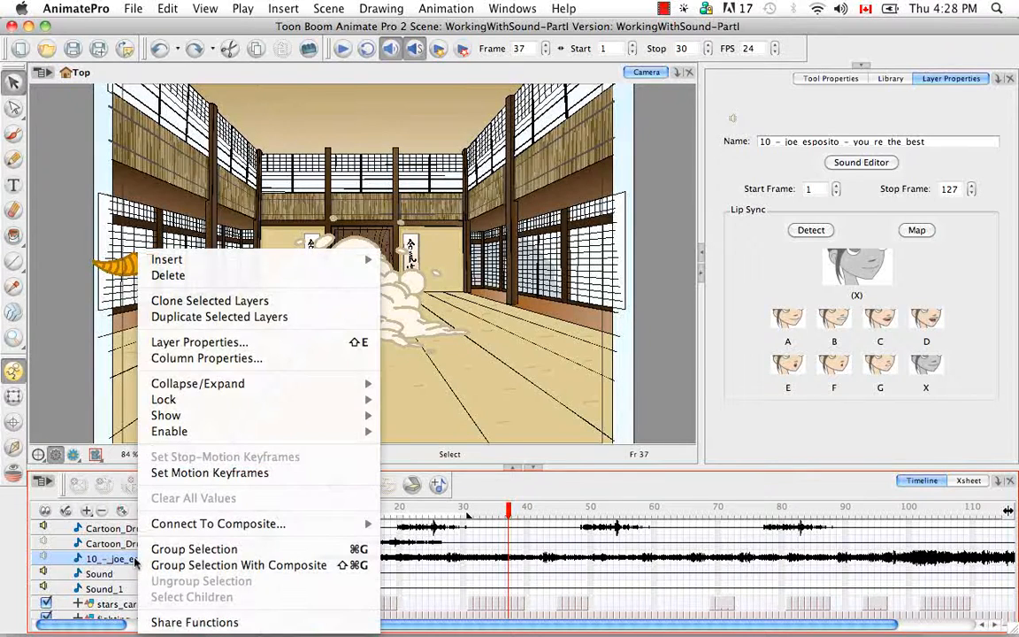
{"action": "left_click", "coordinate": [233, 316]}
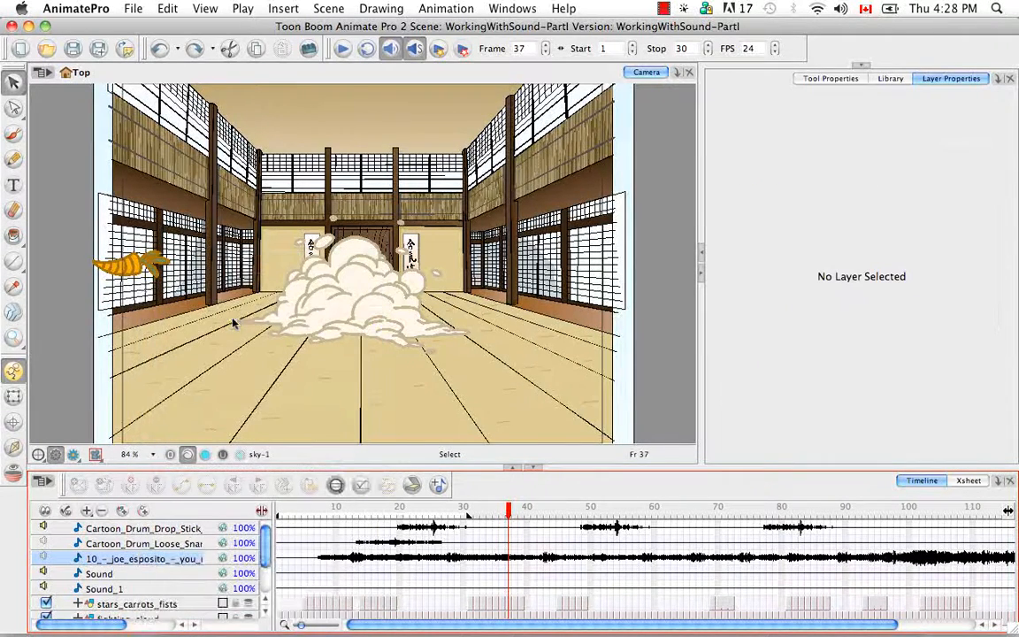